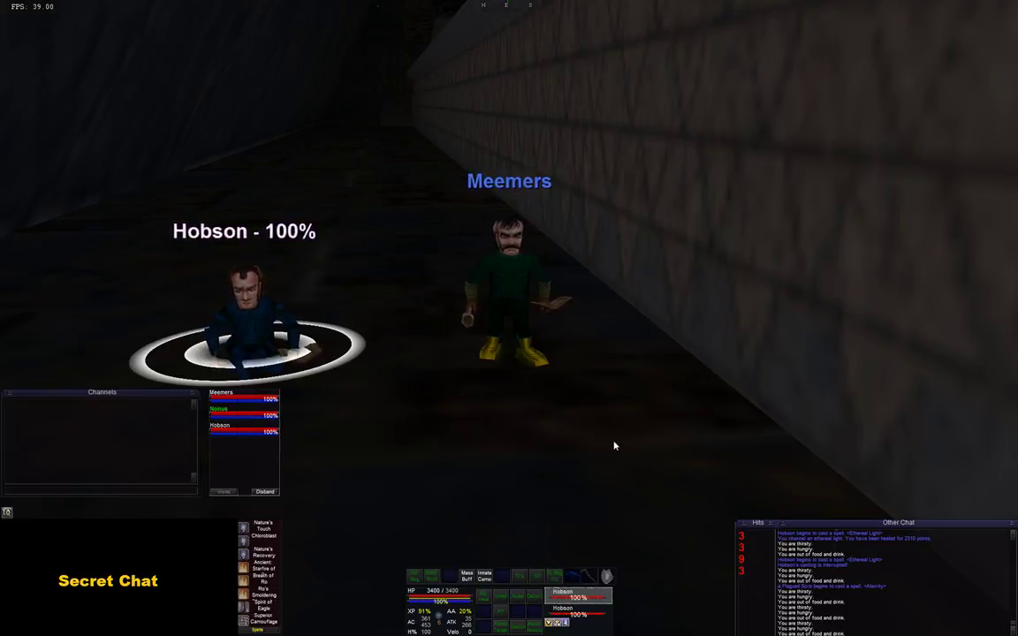
Switch from Meemers's window to the is2 Hobson client with Alt+Tab.
{"action": "key", "text": "alt+Tab"}
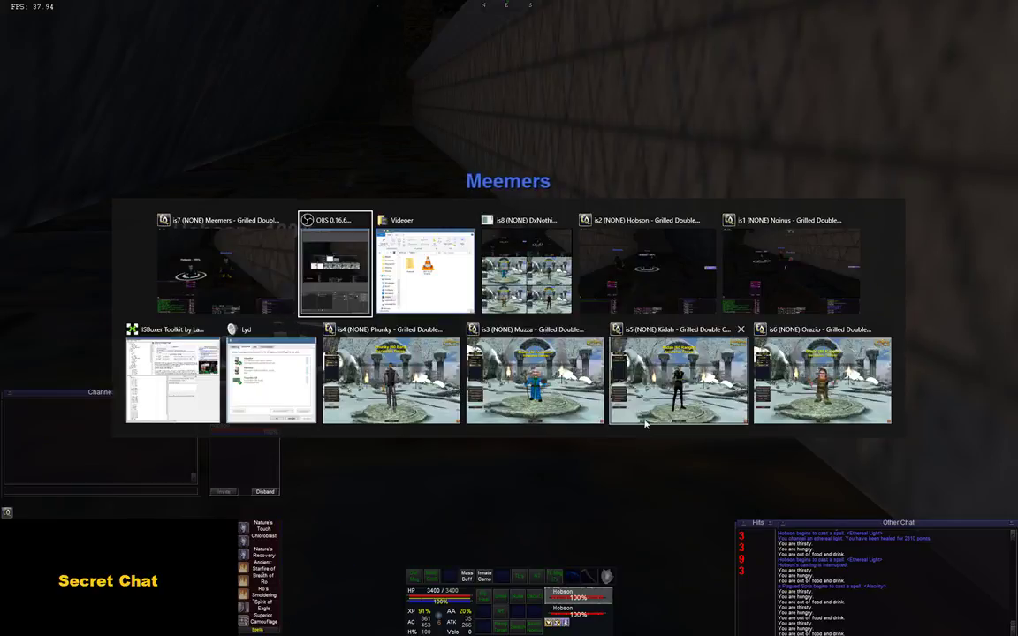
{"action": "key", "text": "Tab"}
{"action": "key", "text": "Tab"}
{"action": "key", "text": "Tab"}
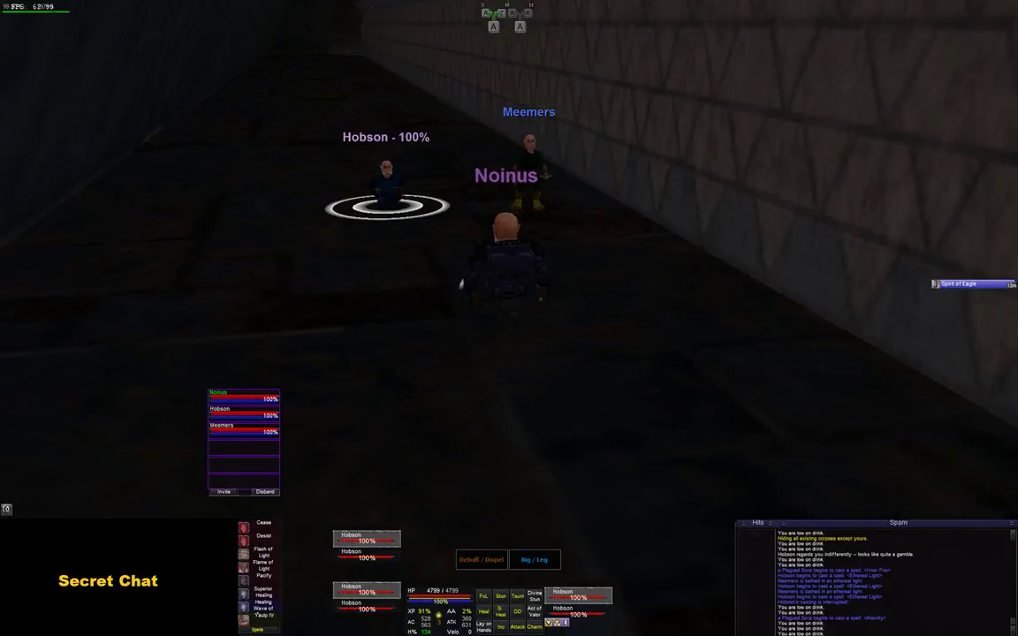
Target Noinus and show the ISBoxer Control Panel and HobsonHealbar click bar overlays.
{"action": "left_click", "coordinate": [530, 243]}
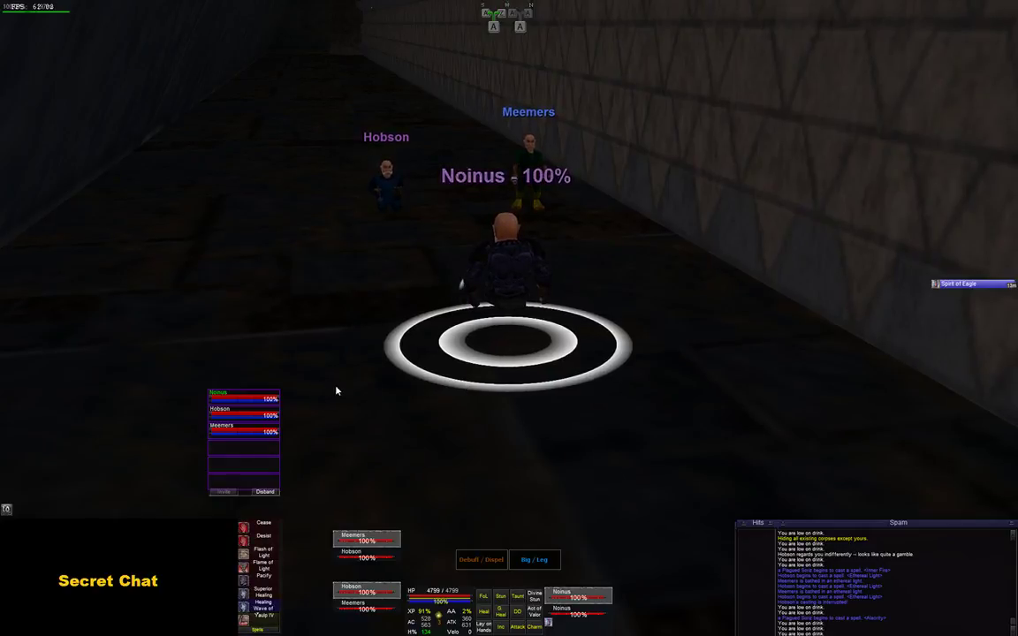
{"action": "key", "text": "ctrl+shift+alt+m"}
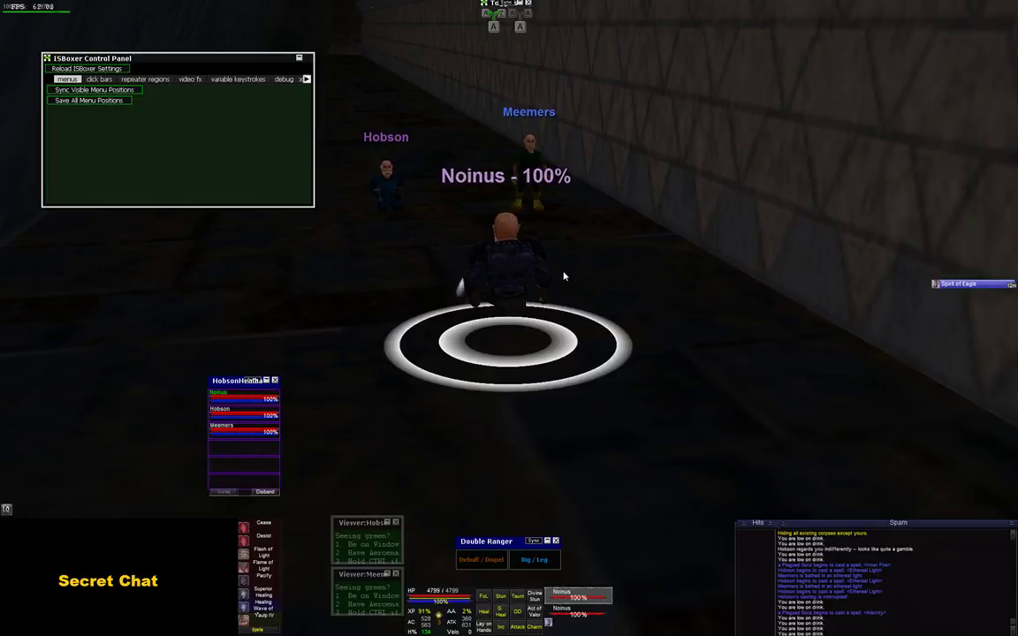
Hide the ISBoxer overlays, target Hobson and turn the camera right.
{"action": "key", "text": "ctrl+shift+h"}
{"action": "left_click", "coordinate": [379, 190]}
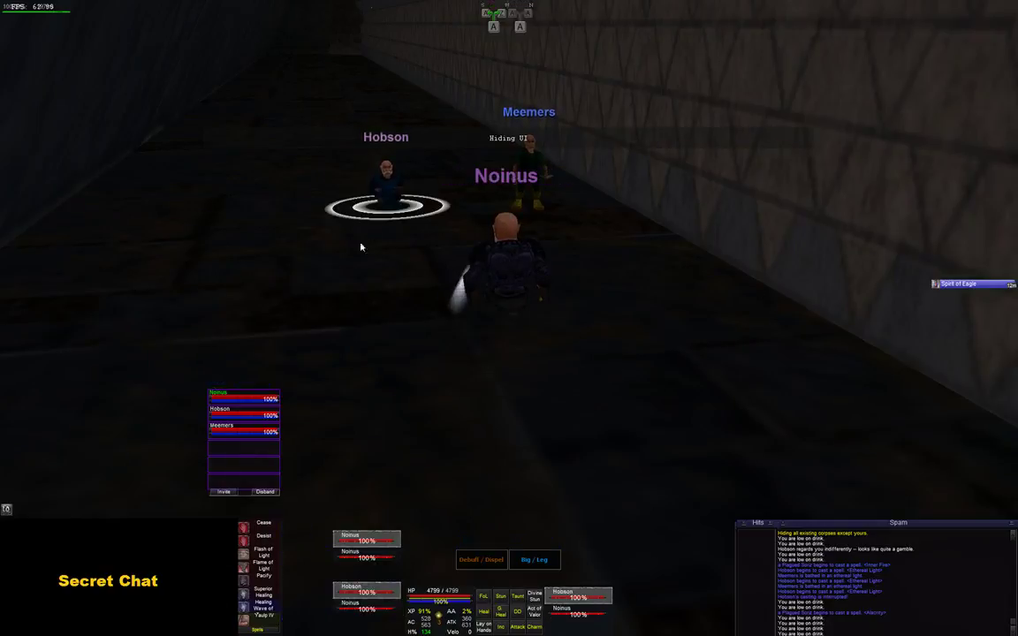
{"action": "key", "text": "Right"}
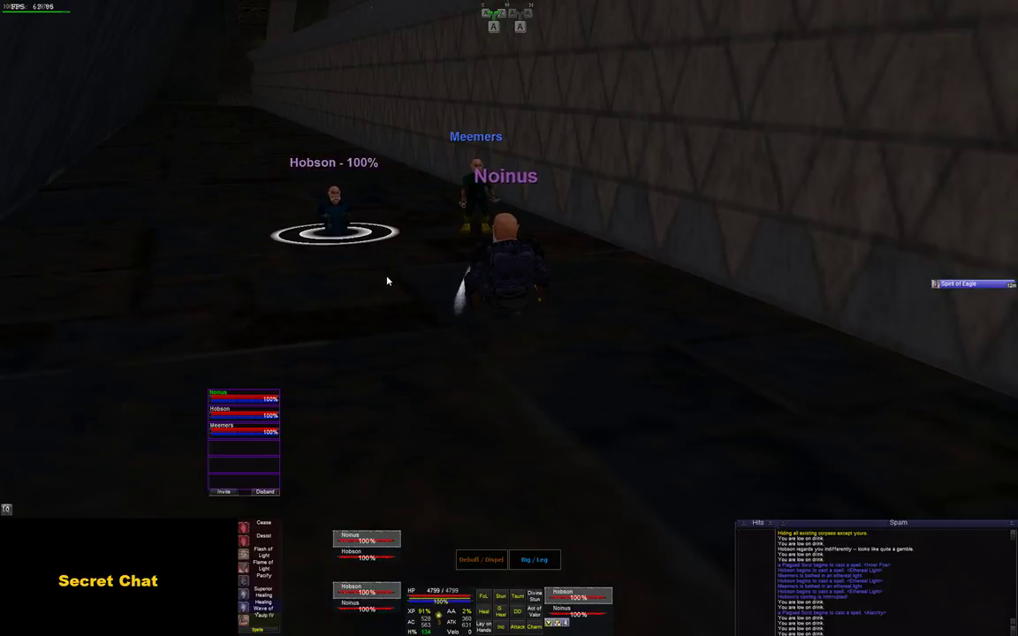
Show the key-map grid from the radial menu, check the Invite social, then switch clients.
{"action": "middle_click", "coordinate": [387, 280]}
{"action": "left_click", "coordinate": [405, 196]}
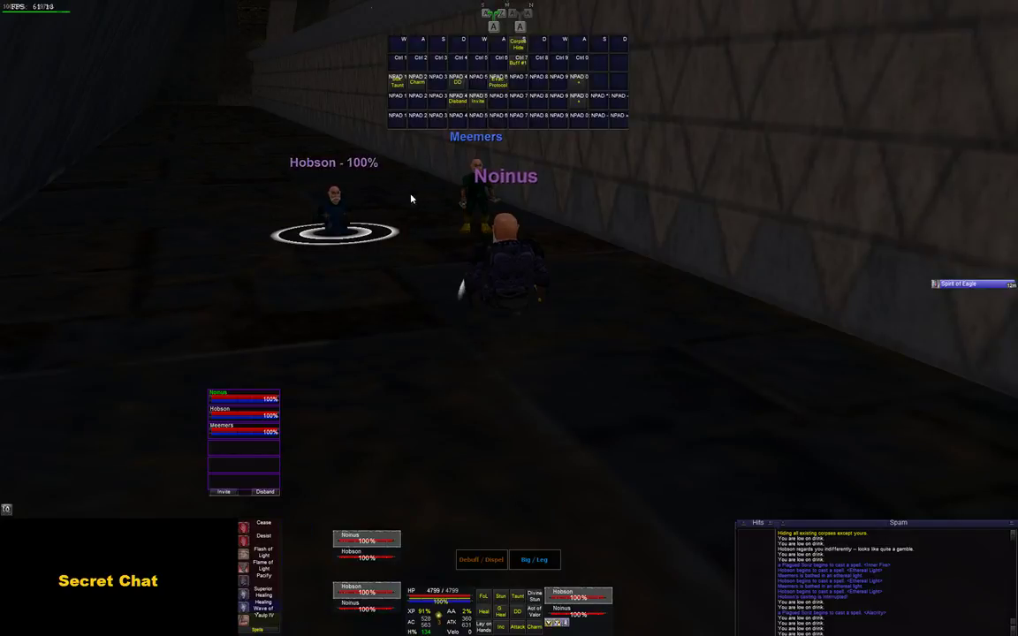
{"action": "right_click", "coordinate": [477, 103]}
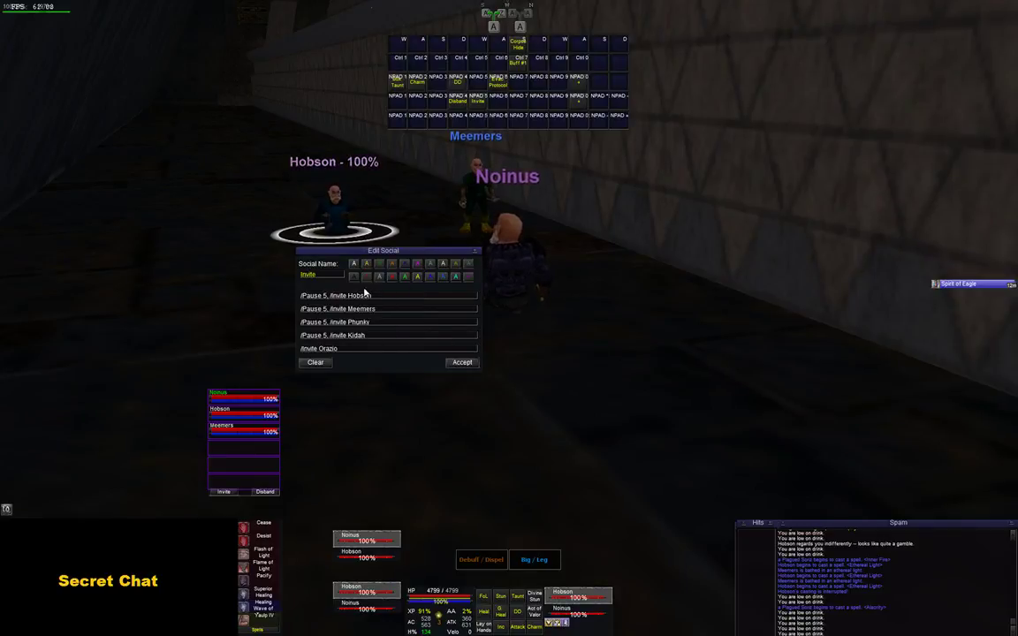
{"action": "left_click", "coordinate": [461, 363]}
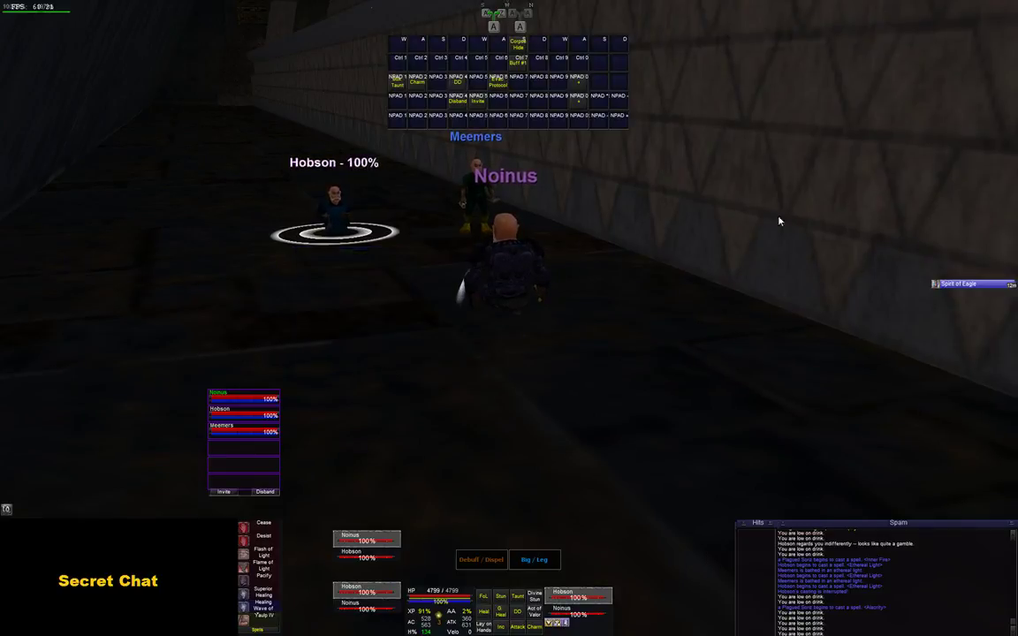
{"action": "key", "text": "alt+Tab"}
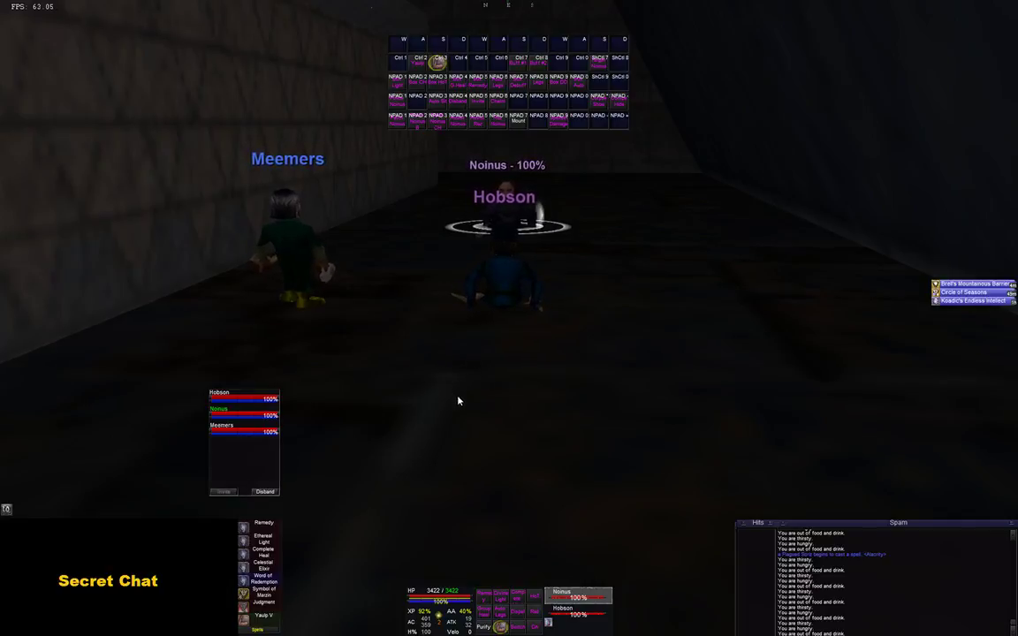
Cycle through the character clients, toggling the ISBoxer overlays, ending on Hobson's window.
{"action": "key", "text": "alt+Tab"}
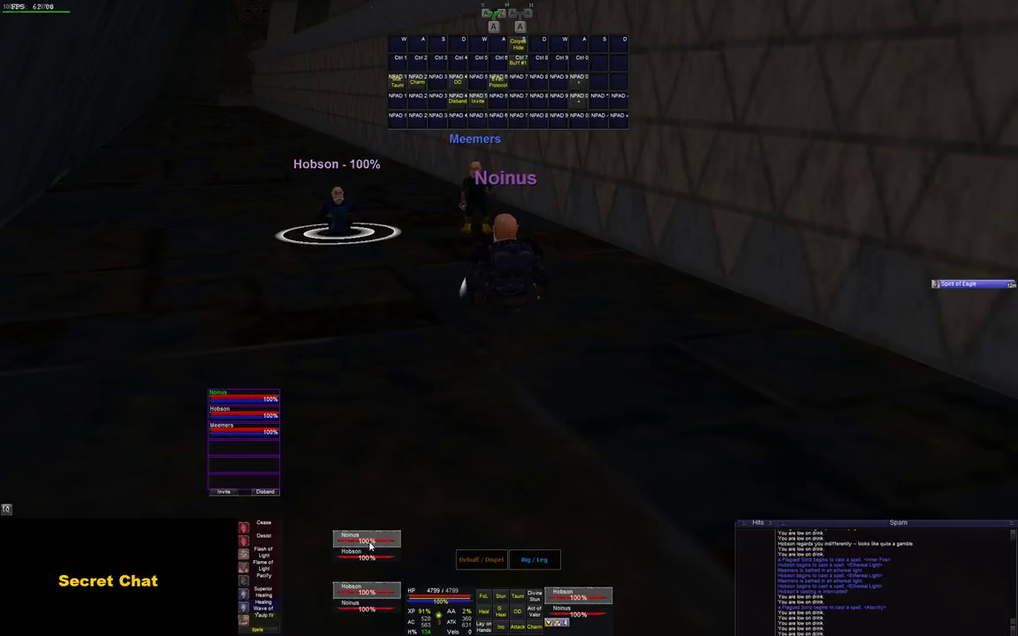
{"action": "key", "text": "ctrl+shift+alt+g"}
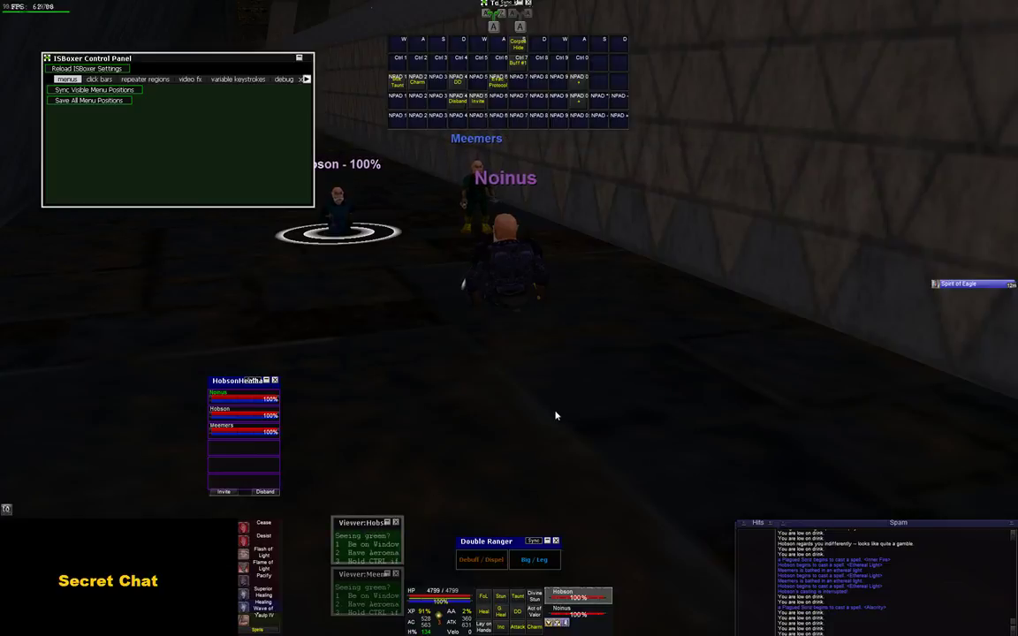
{"action": "key", "text": "ctrl+shift+alt+g"}
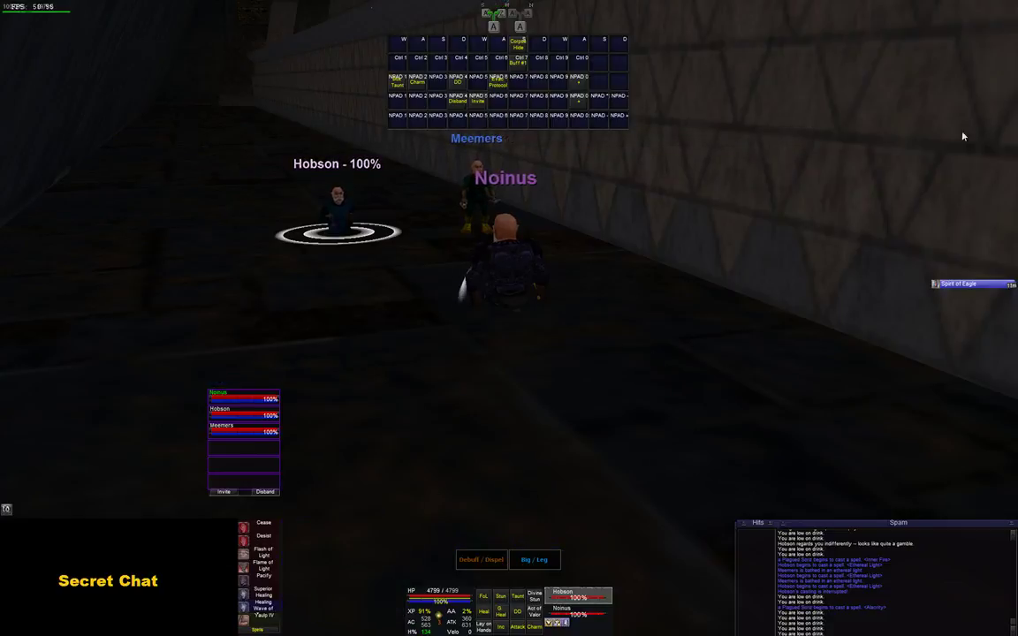
{"action": "key", "text": "ctrl+alt+2"}
{"action": "key", "text": "ctrl+shift+alt+g"}
{"action": "key", "text": "ctrl+alt+1"}
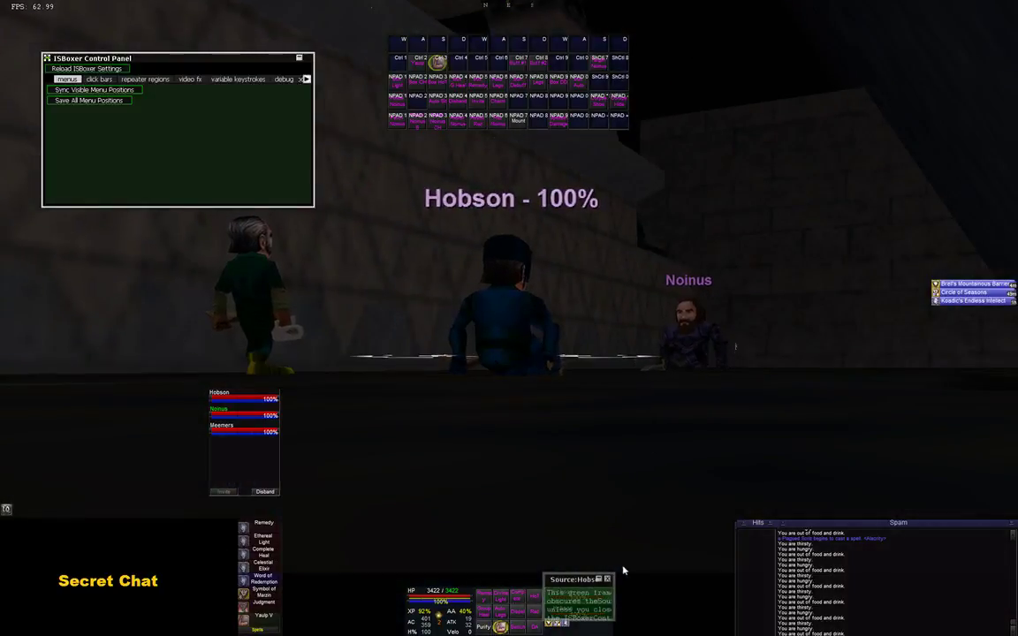
{"action": "key", "text": "ctrl+shift+alt+g"}
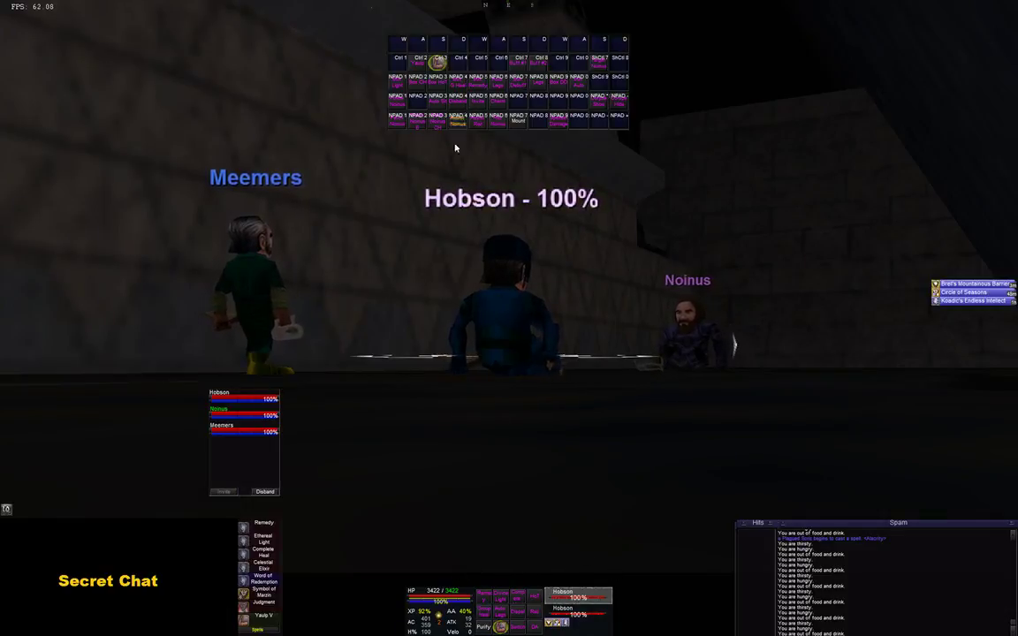
Cast Ethereal Light twice on Hobson, then heal Hobson again from Noinus's client.
{"action": "key", "text": "2"}
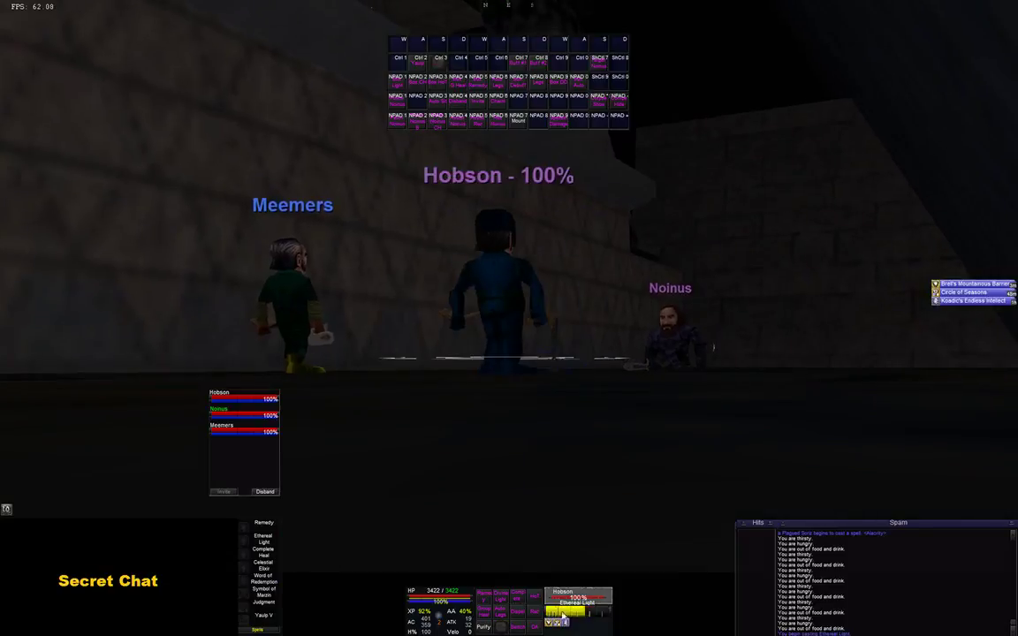
{"action": "key", "text": "2"}
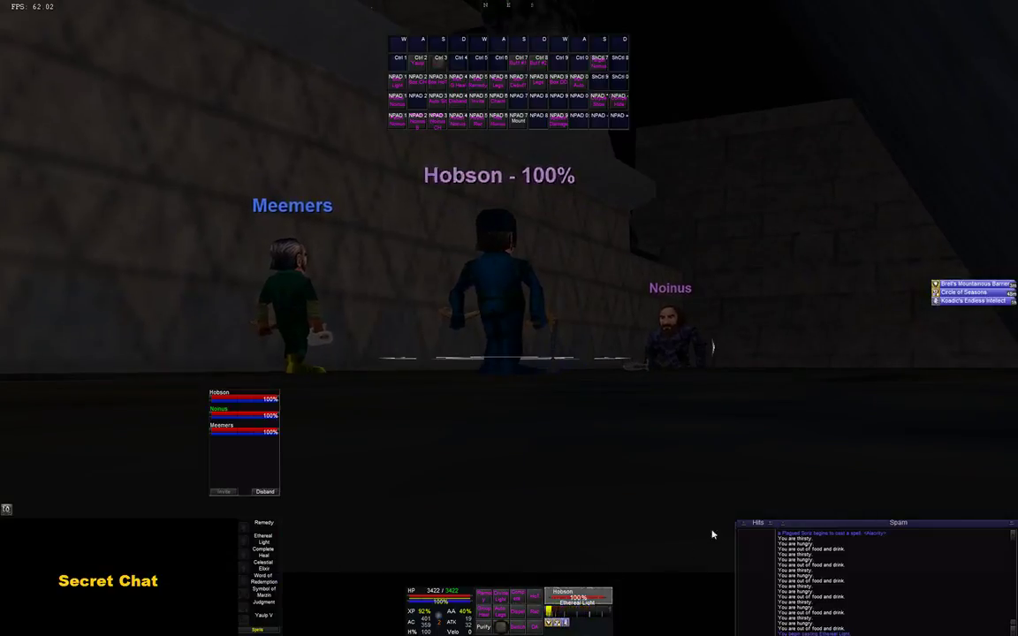
{"action": "key", "text": "alt+Tab"}
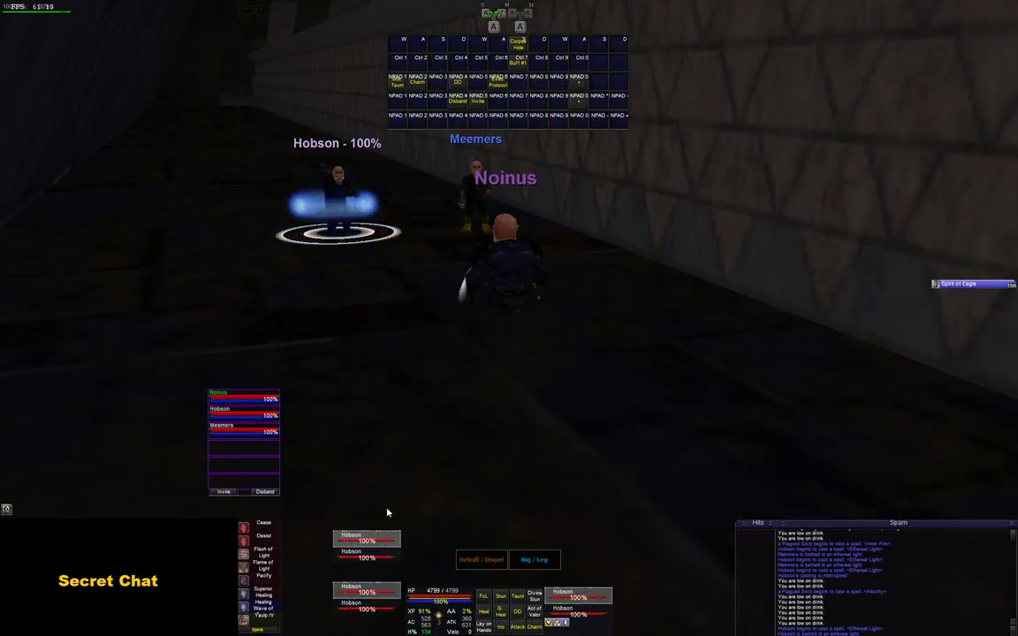
{"action": "key", "text": "2"}
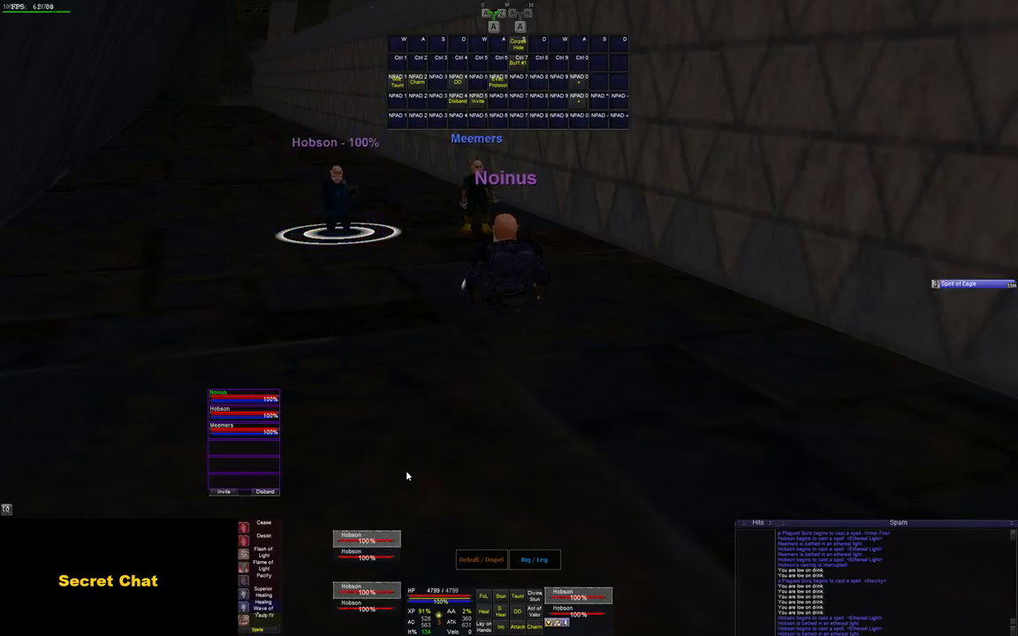
{"action": "key", "text": "ctrl+shift+alt+g"}
Open the Video FX Editor for the Hobson Target viewer (128x59 at 628, 1000).
{"action": "left_click", "coordinate": [377, 543]}
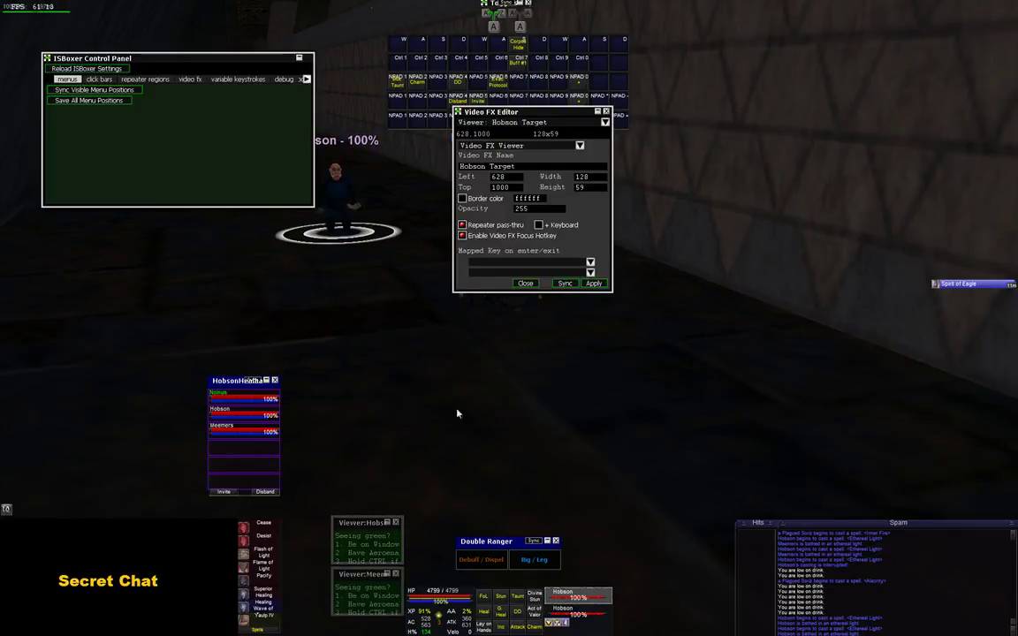
Close the FX editor and maximize ISBoxer Toolkit on the Targets key map.
{"action": "left_click", "coordinate": [525, 283]}
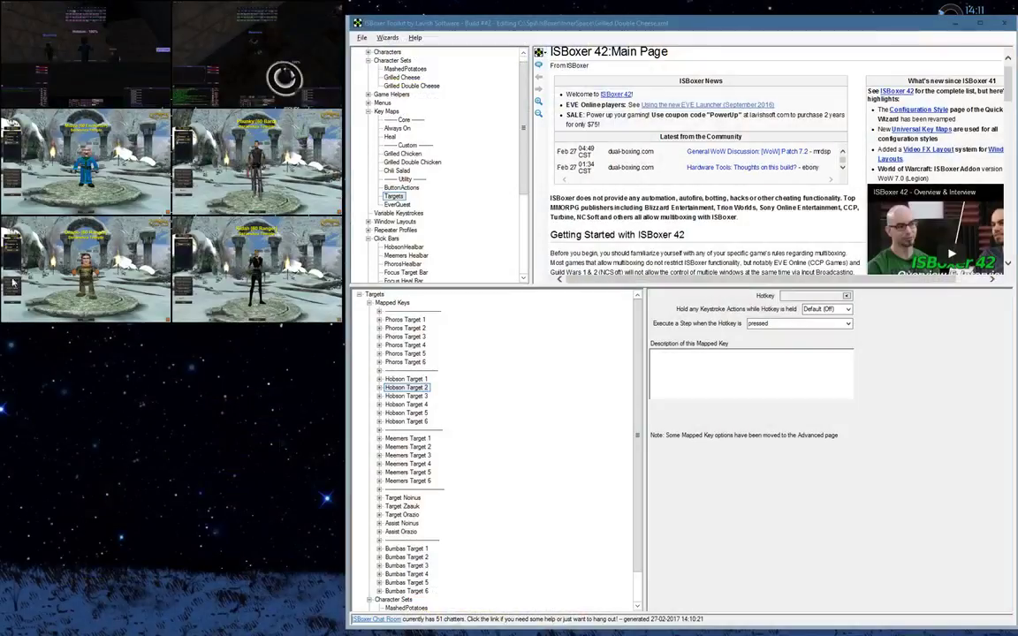
{"action": "key", "text": "super+Up"}
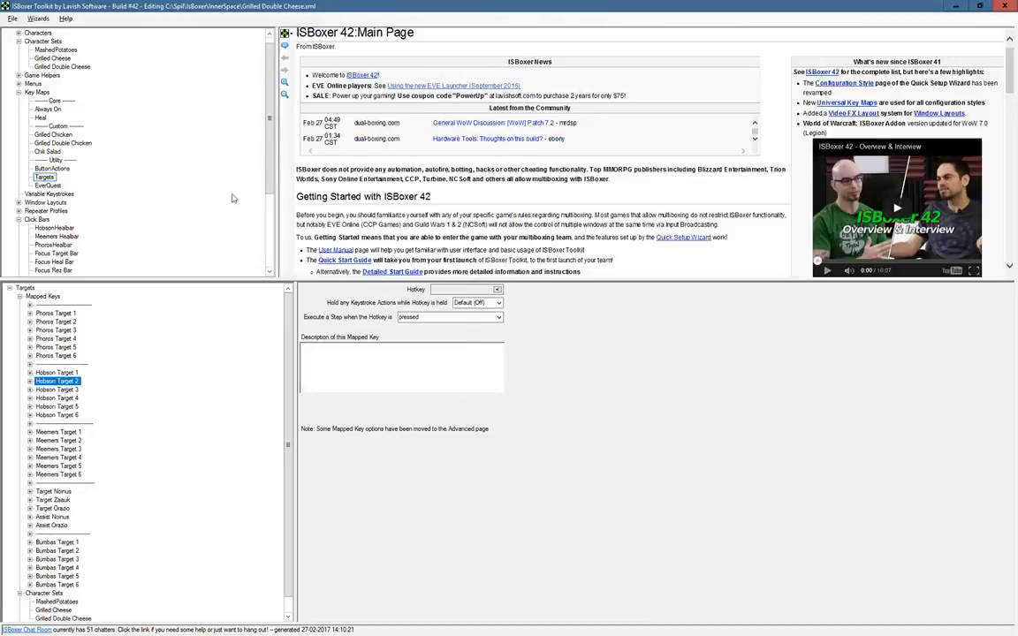
{"action": "left_click", "coordinate": [45, 179]}
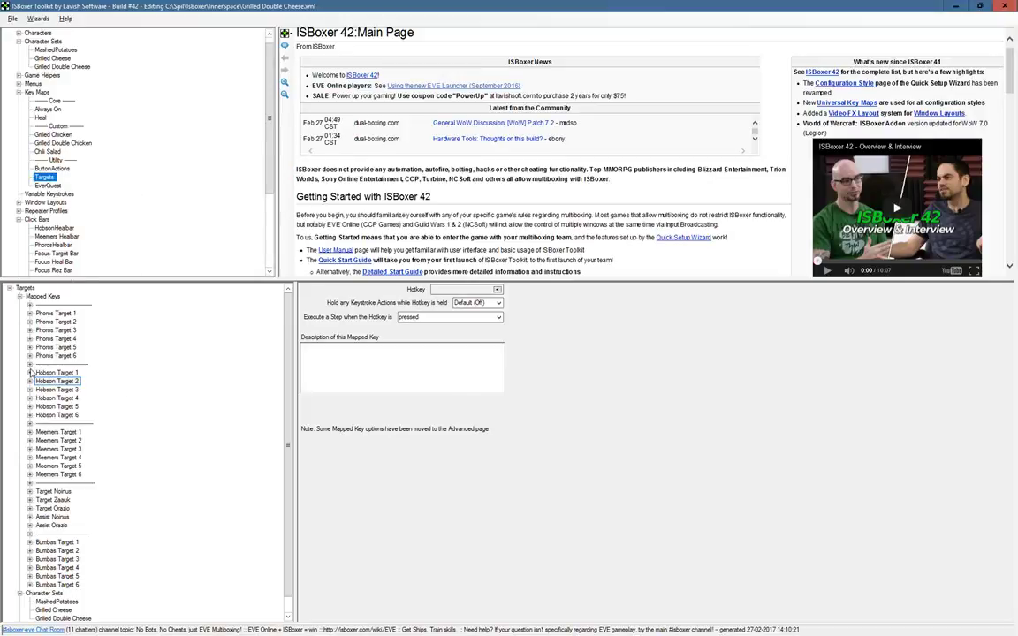
Review Hobson Target 1 and 6 steps (F1/F6 -> 2), then show HobsonHealbar's settings.
{"action": "left_click", "coordinate": [30, 373]}
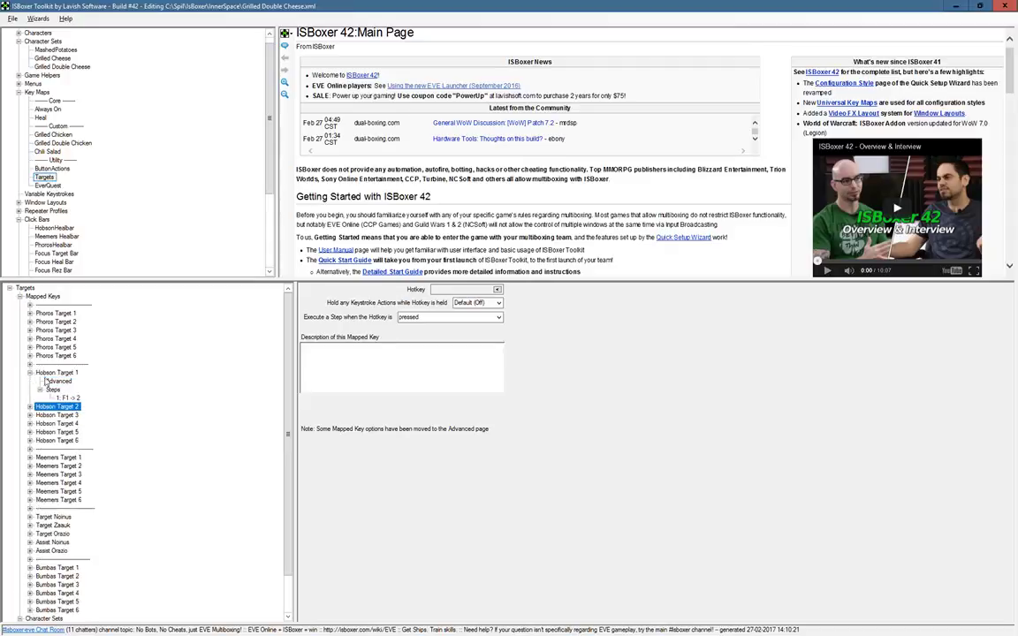
{"action": "left_click", "coordinate": [63, 398]}
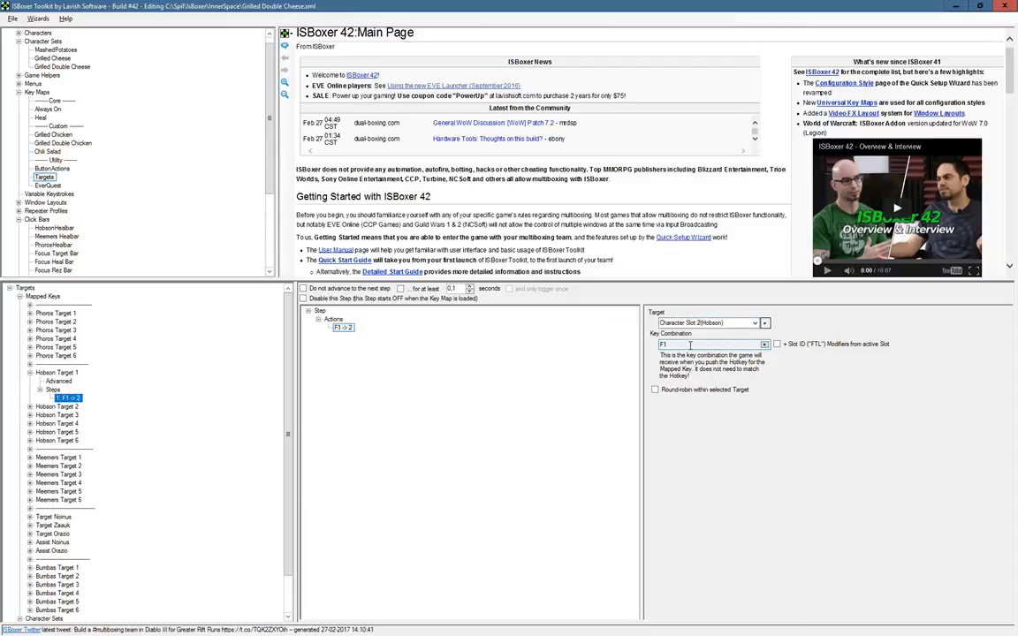
{"action": "left_click", "coordinate": [30, 372]}
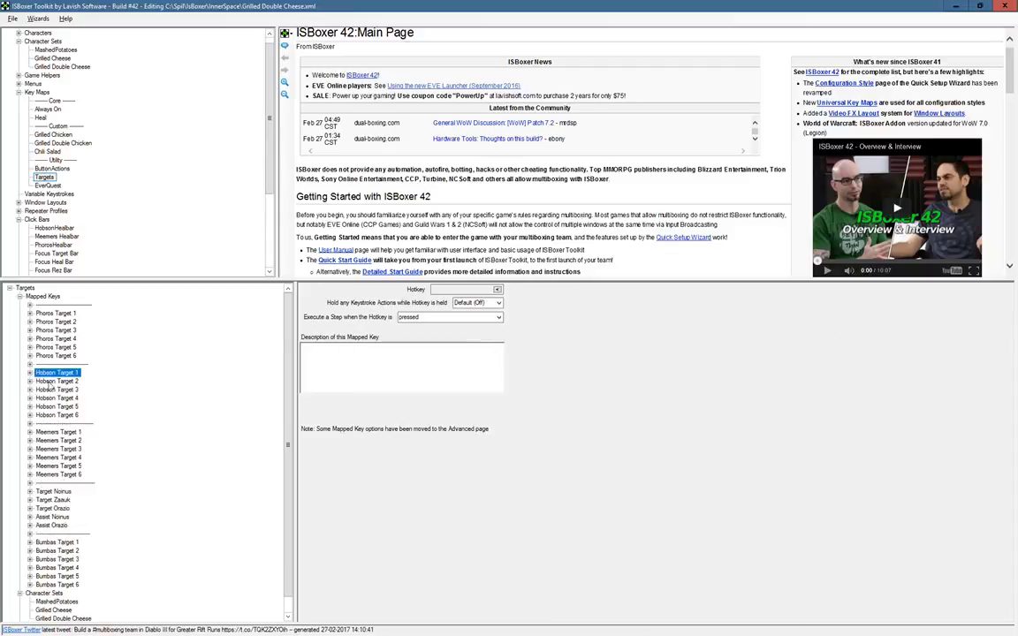
{"action": "left_click", "coordinate": [30, 415]}
{"action": "left_click", "coordinate": [68, 440]}
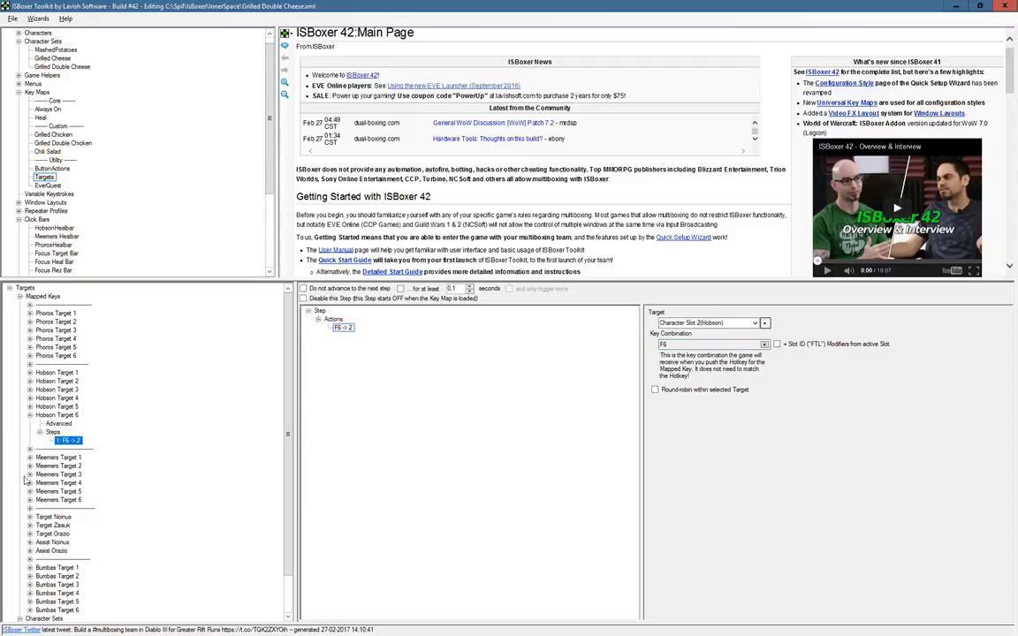
{"action": "left_click", "coordinate": [30, 415]}
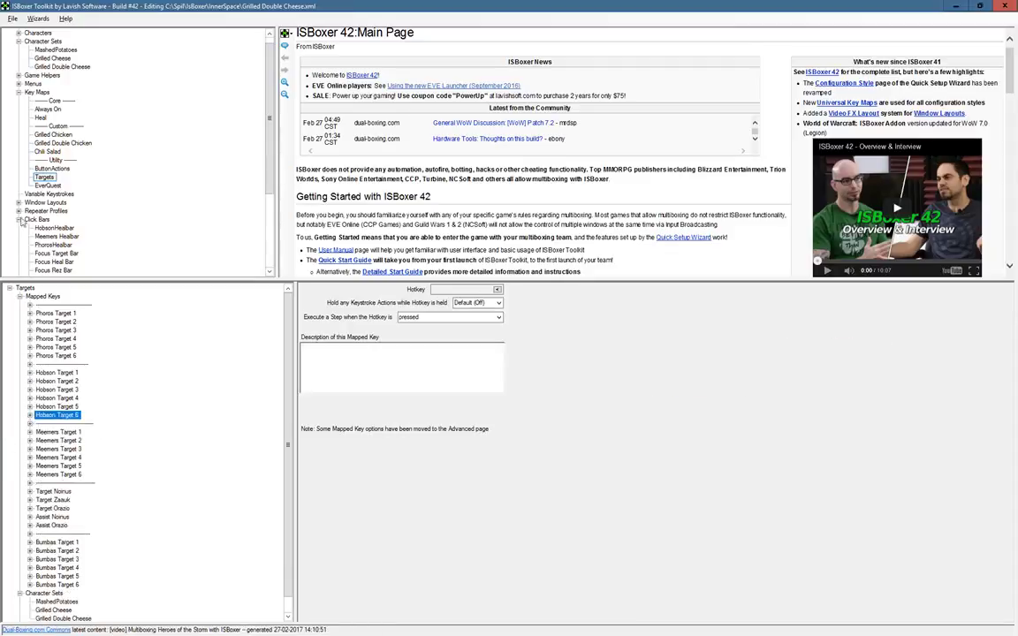
{"action": "left_click", "coordinate": [53, 228]}
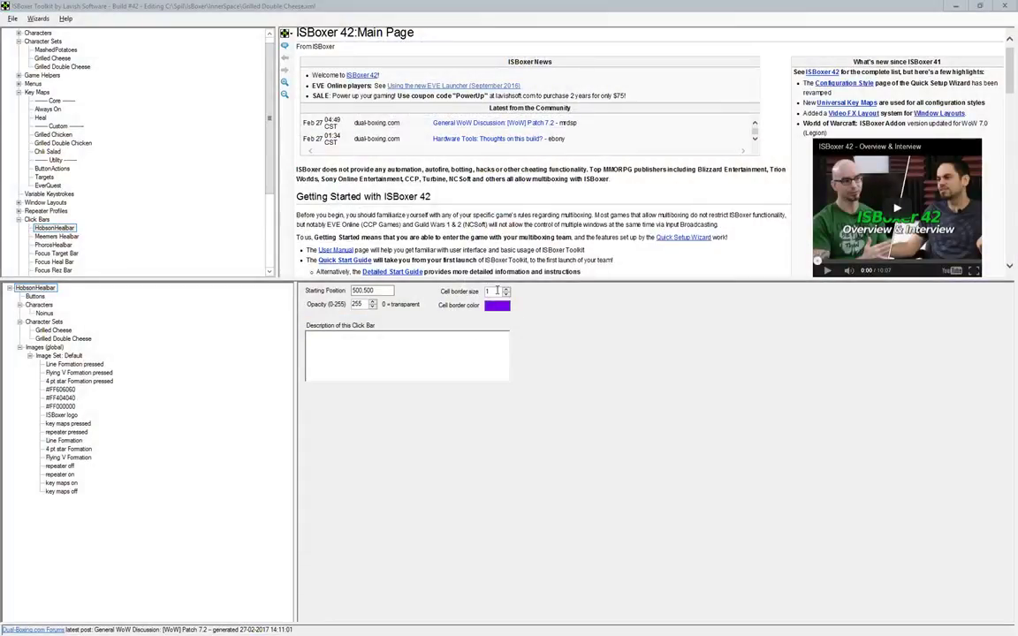
Change HobsonHealbar's cell border size from 1 to 0, then show the Targets key map.
{"action": "double_click", "coordinate": [493, 291]}
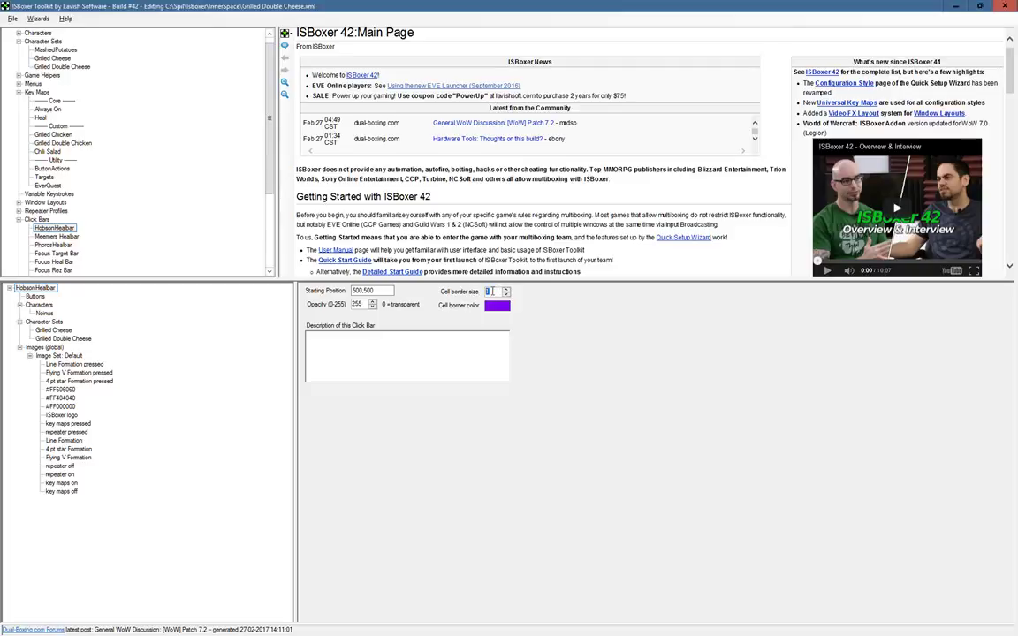
{"action": "type", "text": "0"}
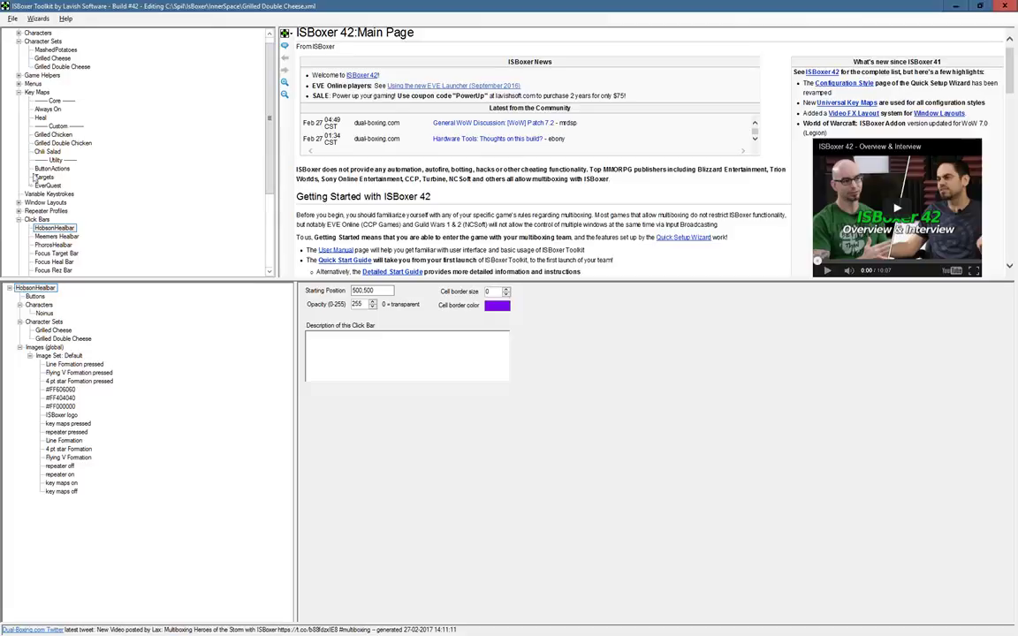
{"action": "left_click", "coordinate": [45, 176]}
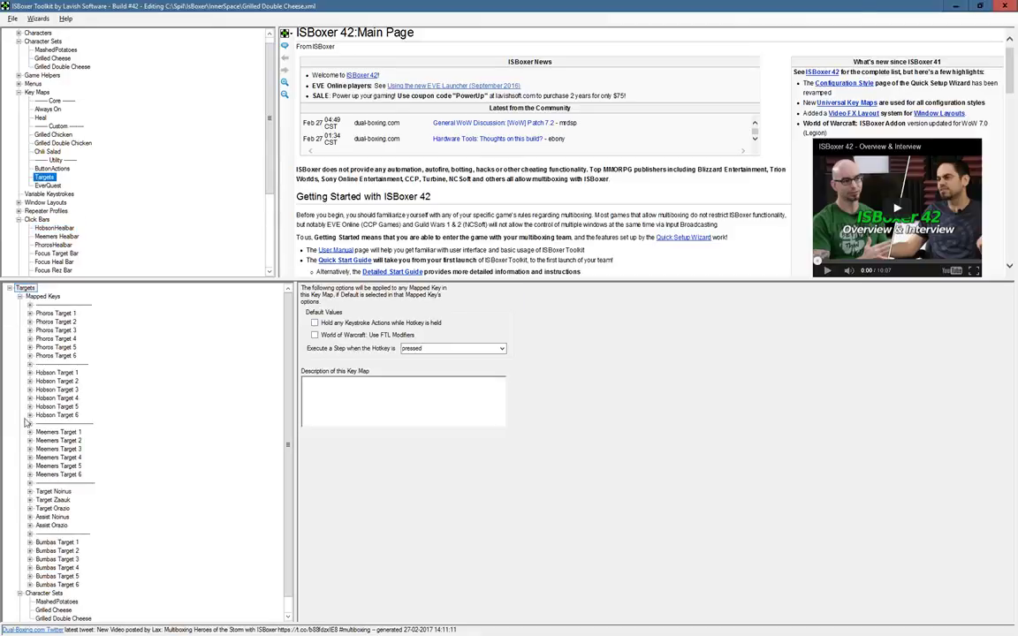
Keep Hobson Target 1 executing its step on pressed, then reopen the HobsonHealbar settings.
{"action": "left_click", "coordinate": [55, 373]}
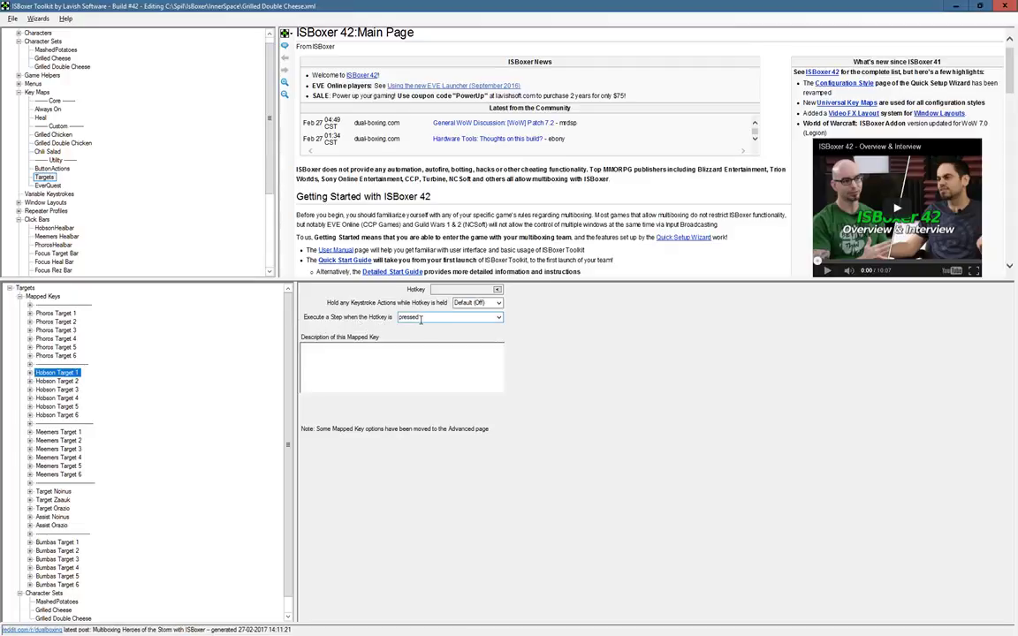
{"action": "left_click", "coordinate": [499, 317]}
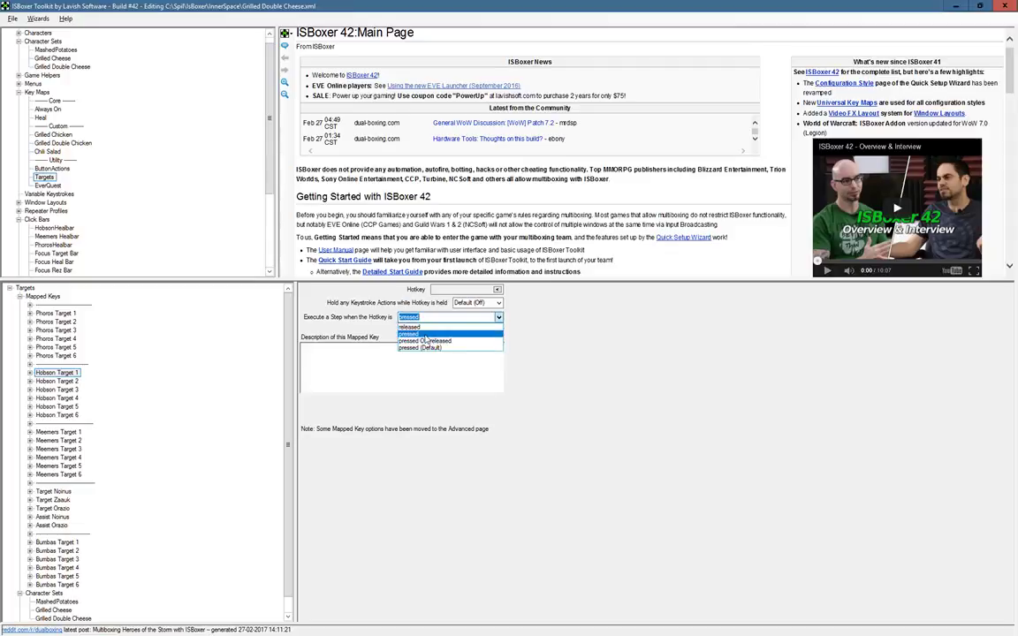
{"action": "left_click", "coordinate": [425, 335]}
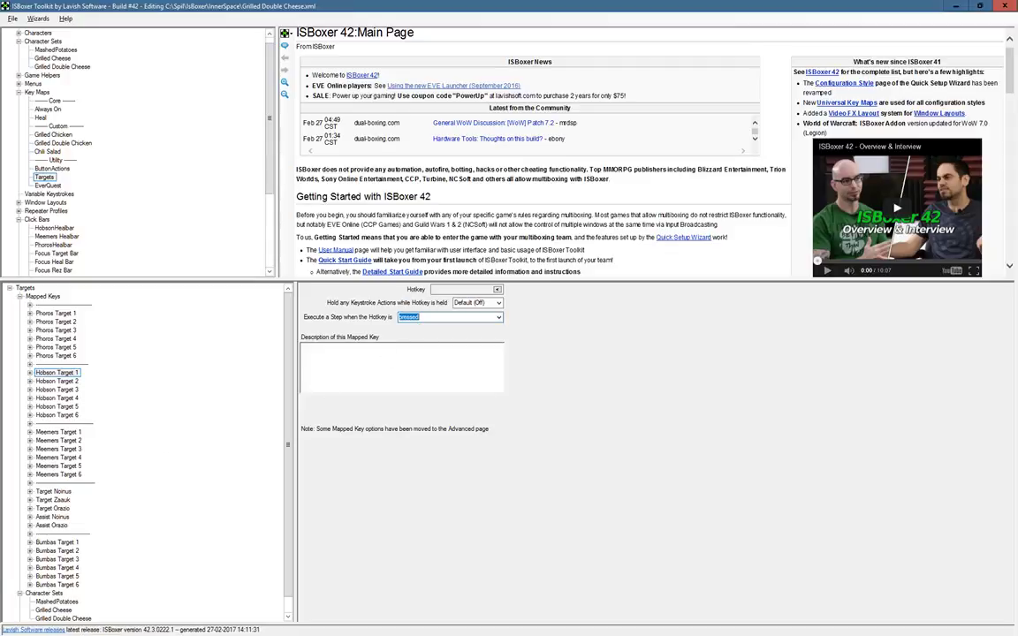
{"action": "left_click", "coordinate": [55, 228]}
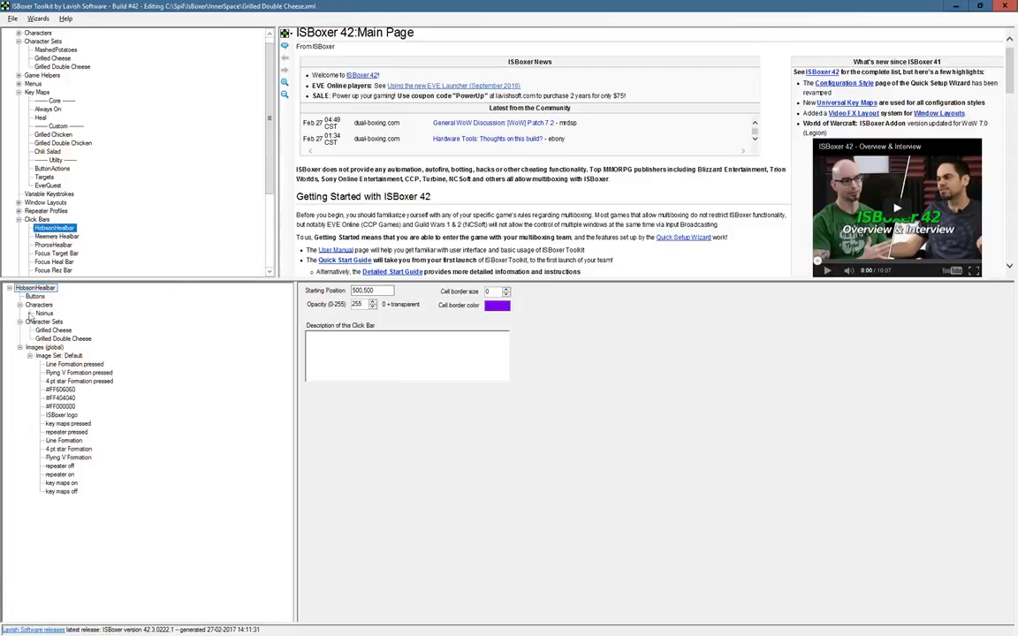
Check Button 1.1's heal actions and confirm Hobson Target 2 as its mouseover mapped key.
{"action": "left_click", "coordinate": [34, 297]}
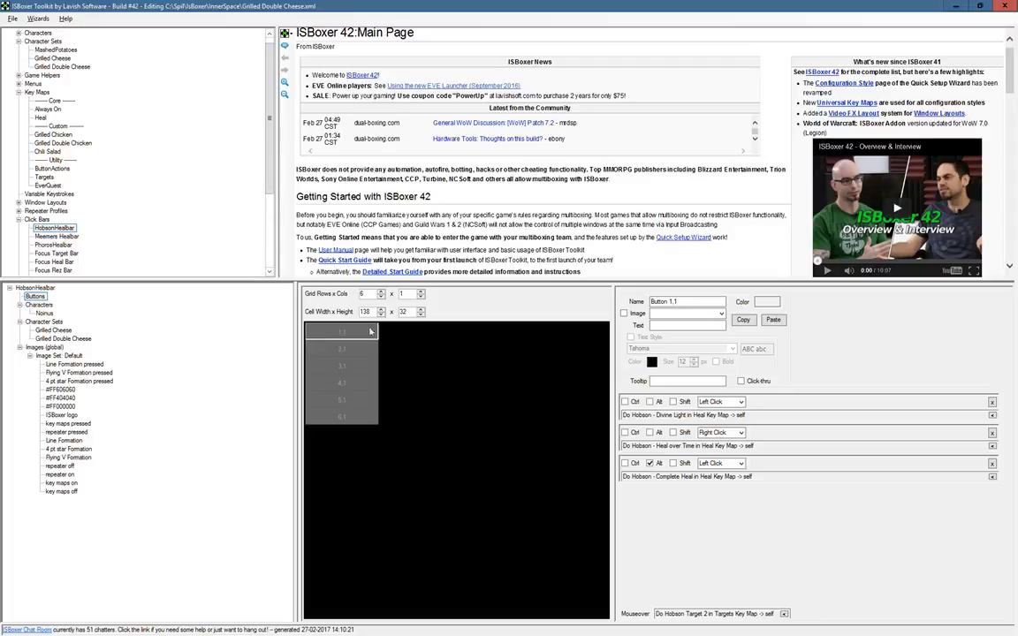
{"action": "left_click", "coordinate": [784, 613]}
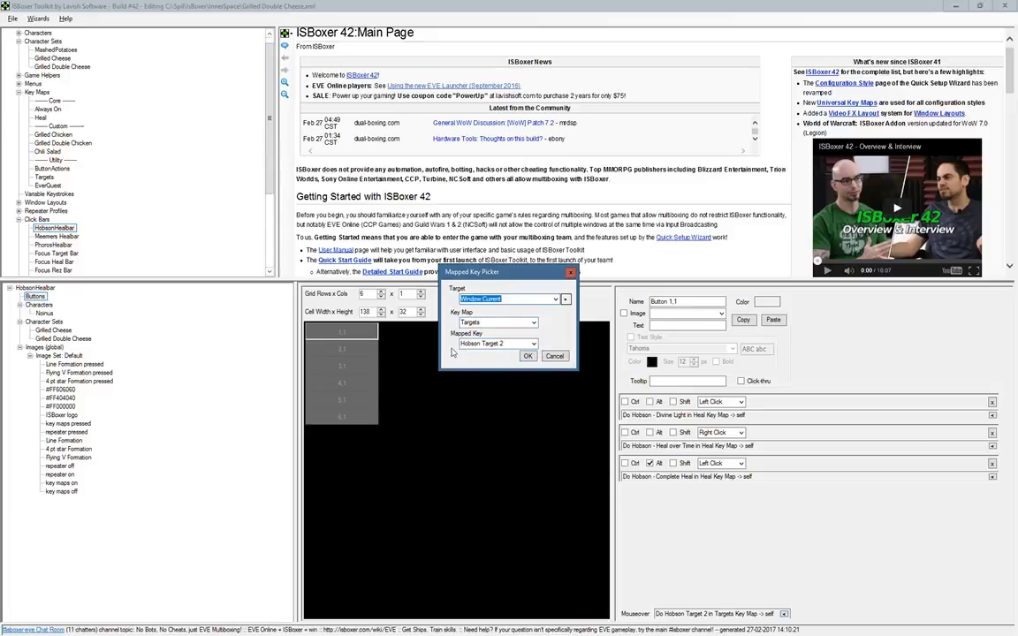
{"action": "left_click", "coordinate": [527, 356]}
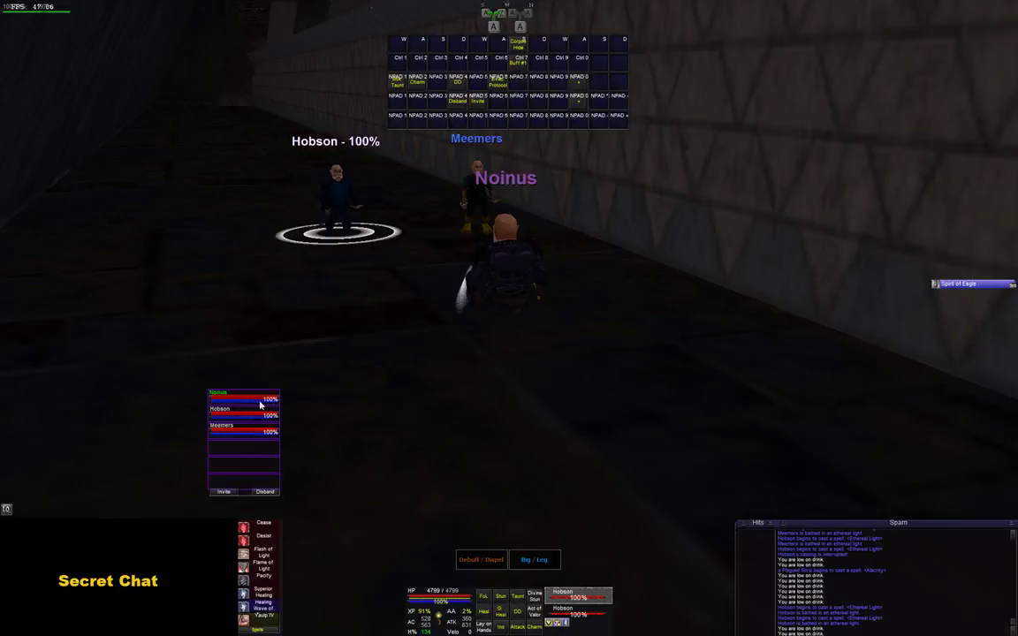
Switch among the EverQuest clients with Alt+Tab and Ctrl+Alt+2 to test the healbar.
{"action": "key", "text": "alt+Tab"}
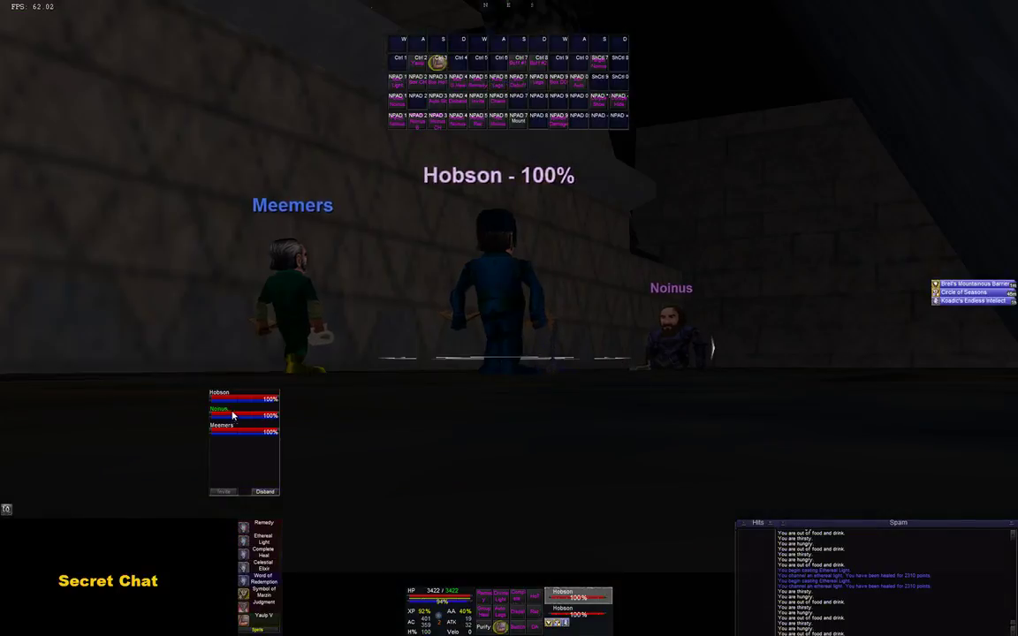
{"action": "key", "text": "ctrl+alt+2"}
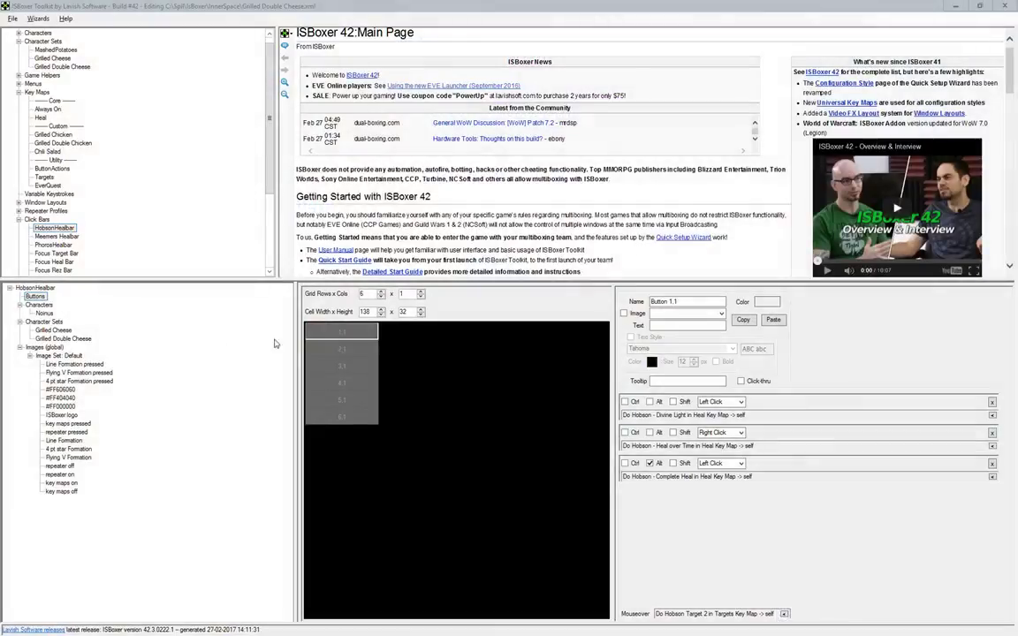
Keep Hobson Target 2 as button 1.1's mouseover key, then select button 2.1.
{"action": "left_click", "coordinate": [783, 613]}
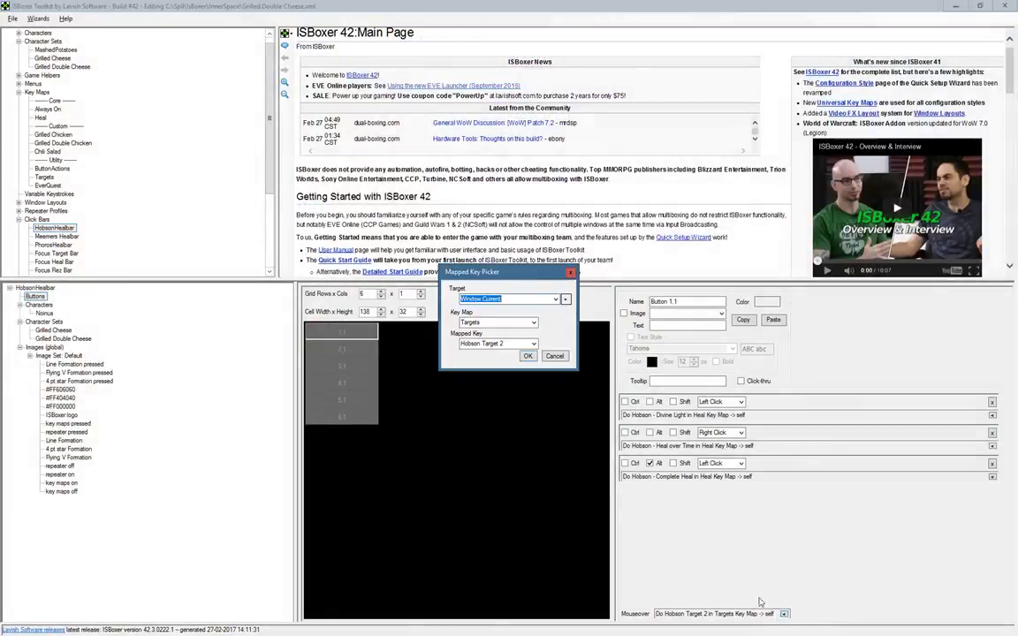
{"action": "left_click", "coordinate": [527, 356]}
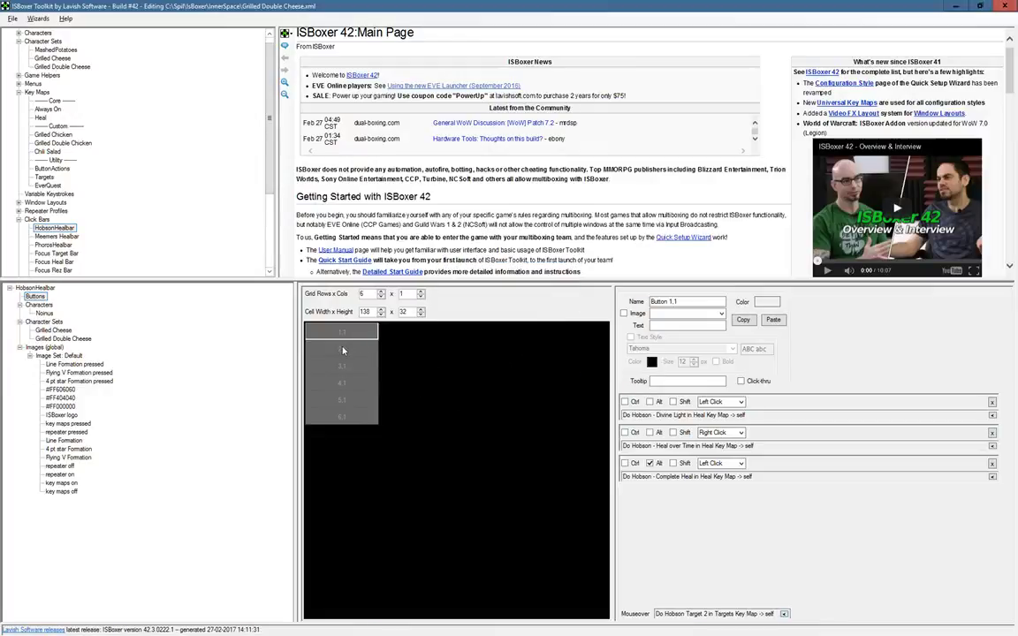
{"action": "left_click", "coordinate": [350, 352]}
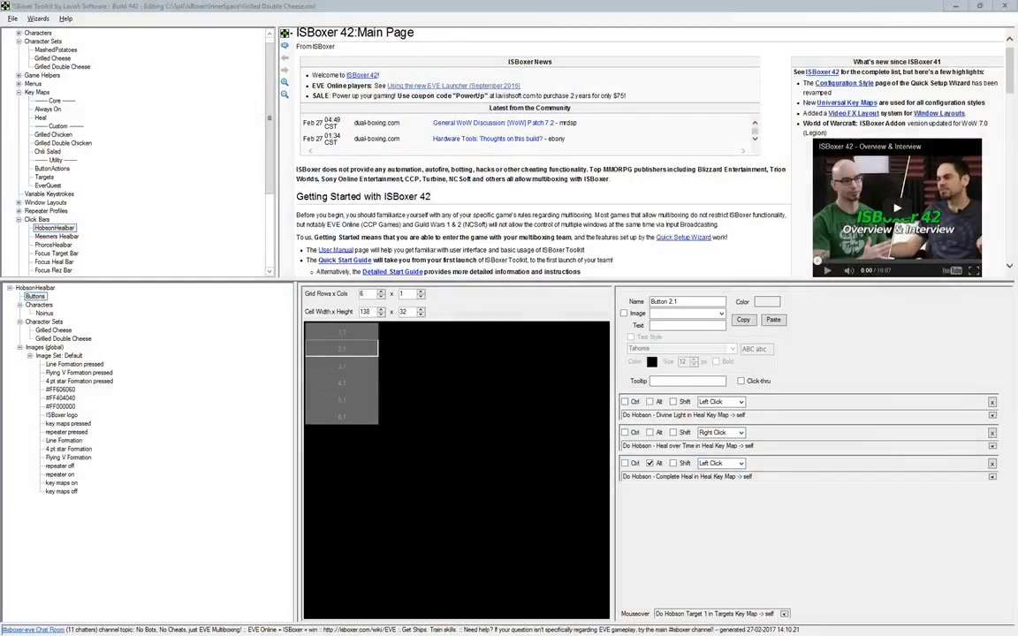
Confirm Hobson Target 1 as button 2.1's mouseover mapped key.
{"action": "left_click", "coordinate": [783, 614]}
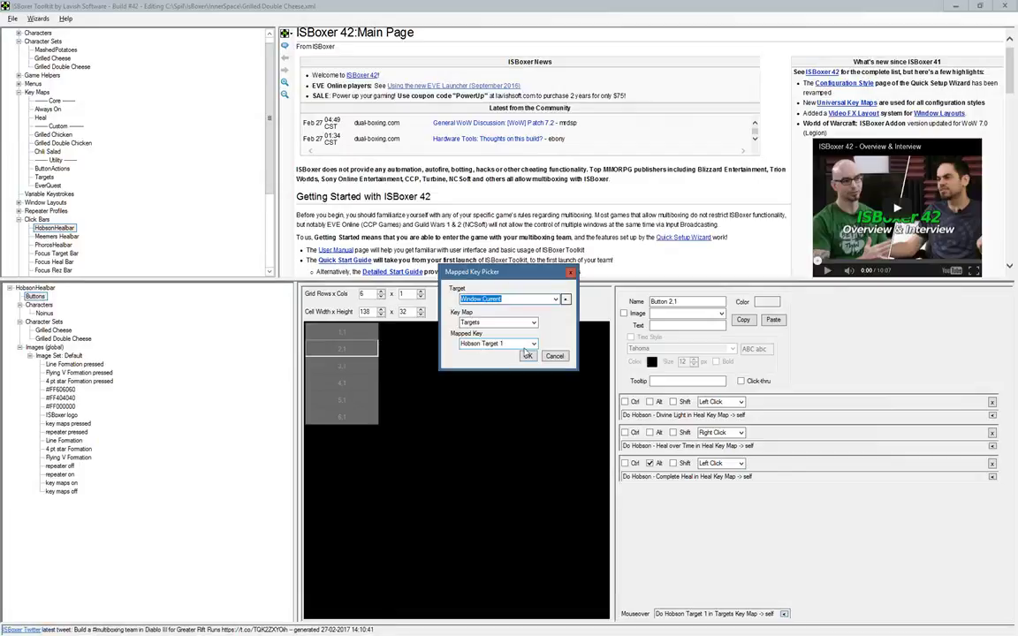
{"action": "left_click", "coordinate": [527, 357]}
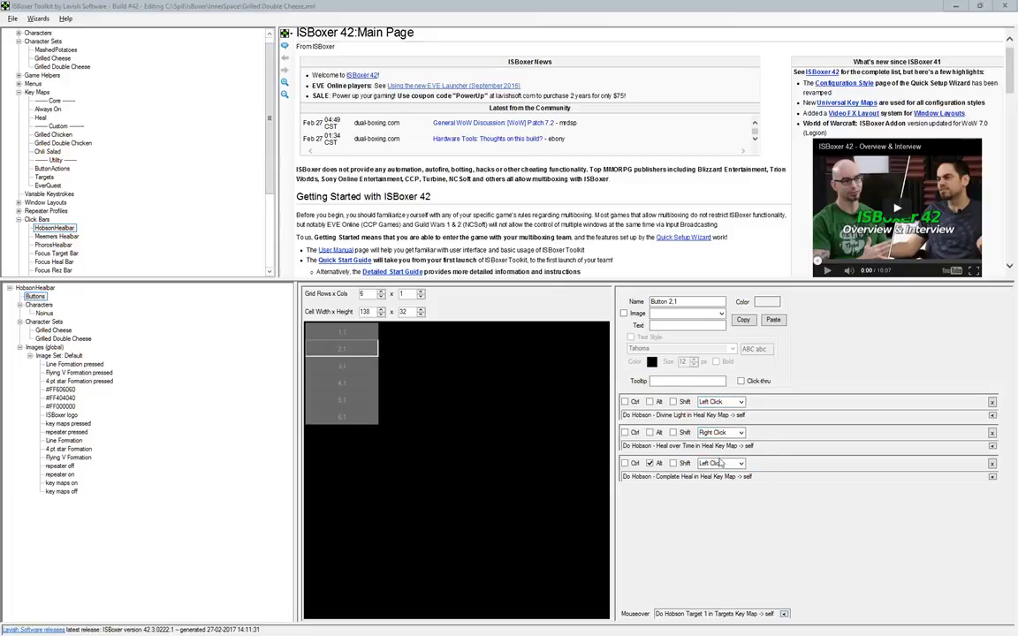
Keep Hobson - Divine Light from the Heal key map as the left-click action's mapped key.
{"action": "left_click", "coordinate": [744, 415]}
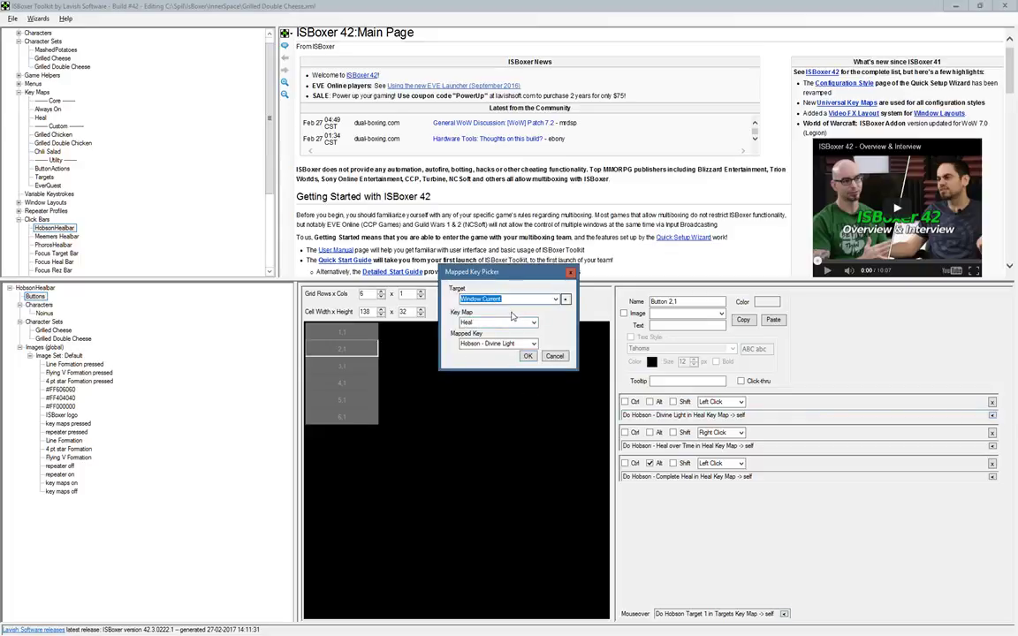
{"action": "left_click", "coordinate": [528, 356]}
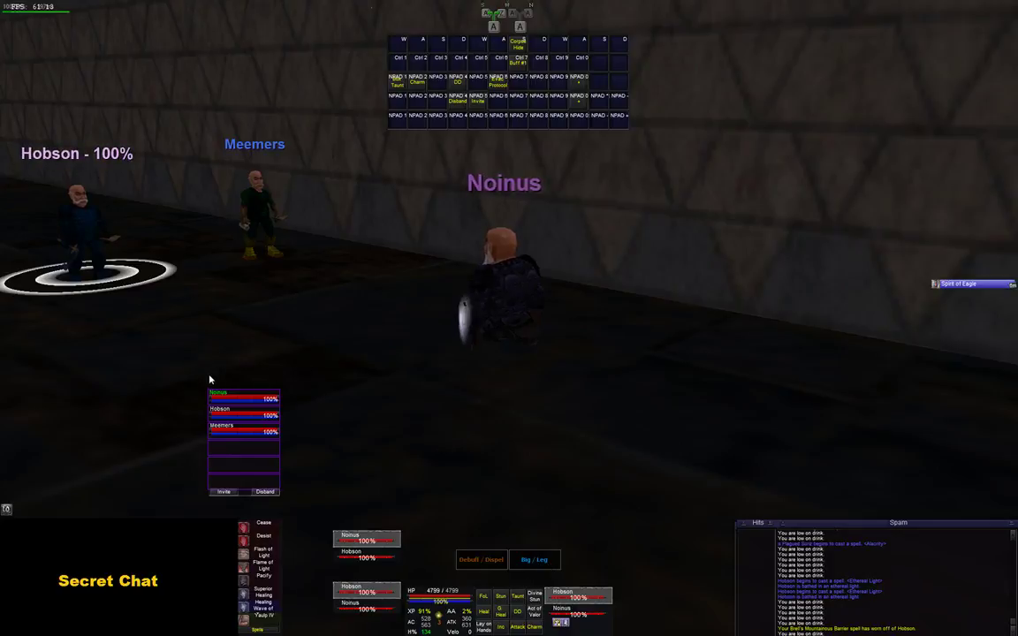
Target Hobson from the heal bar, then switch the target to Noinus with F1.
{"action": "left_click", "coordinate": [221, 410]}
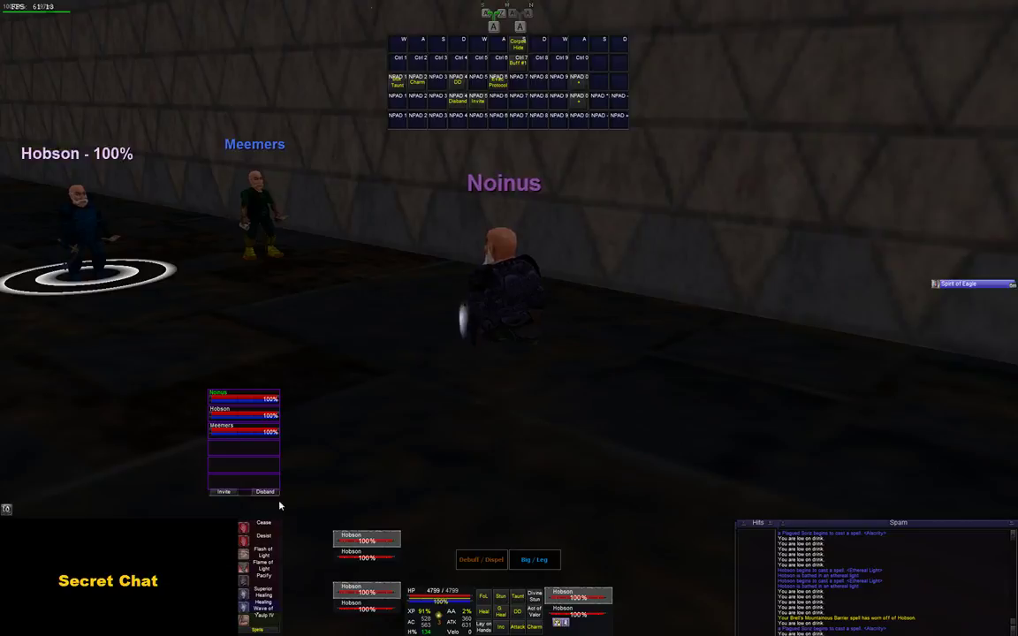
{"action": "key", "text": "F1"}
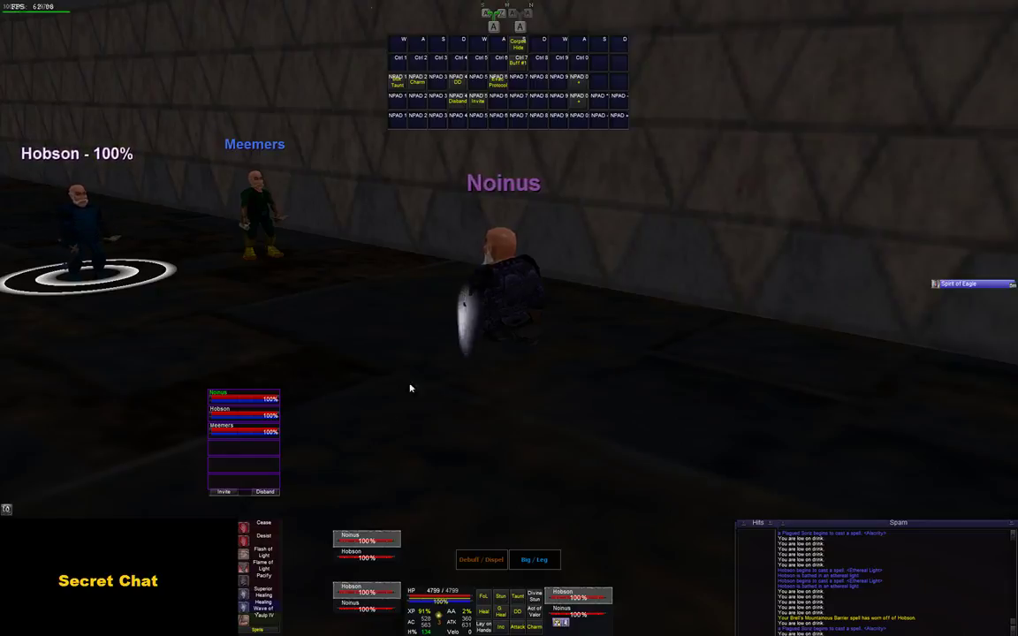
{"action": "key", "text": "F1"}
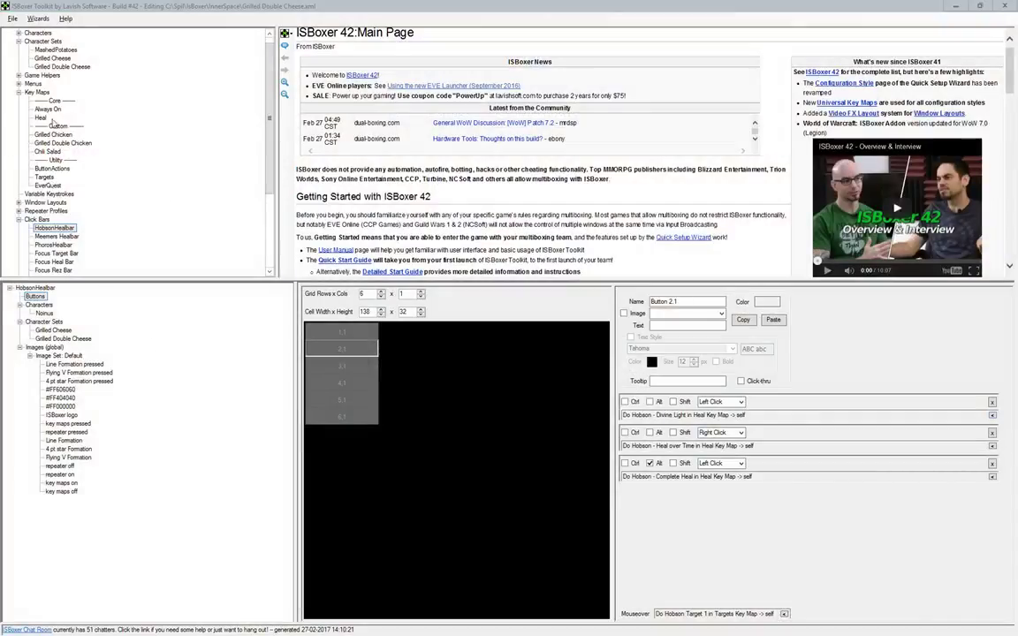
Show step 1 settings of Hobson - Divine Light in the Heal key map.
{"action": "left_click", "coordinate": [41, 117]}
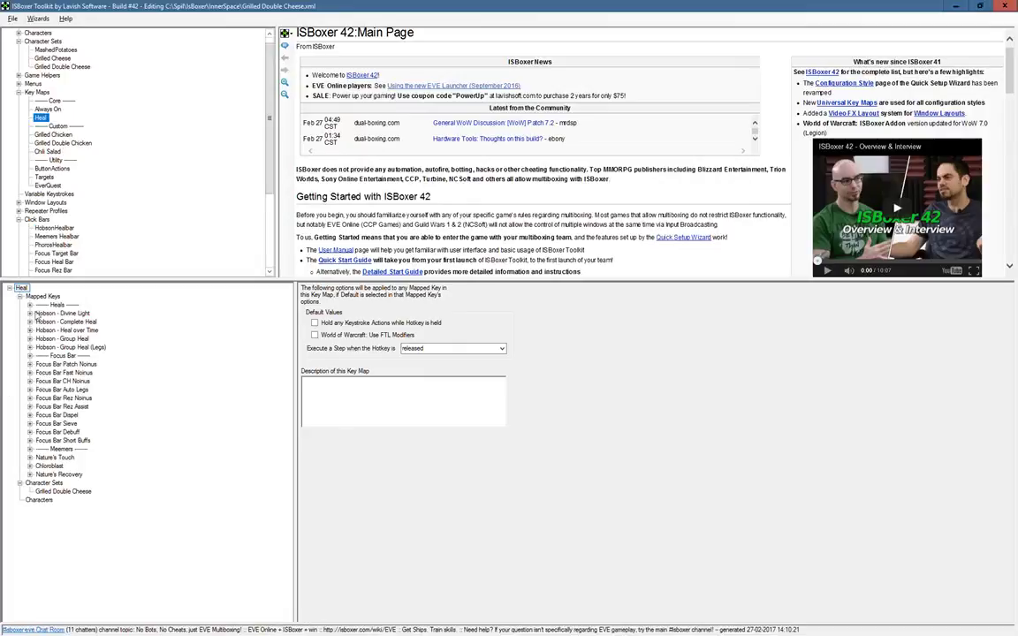
{"action": "left_click", "coordinate": [29, 313]}
{"action": "left_click", "coordinate": [88, 338]}
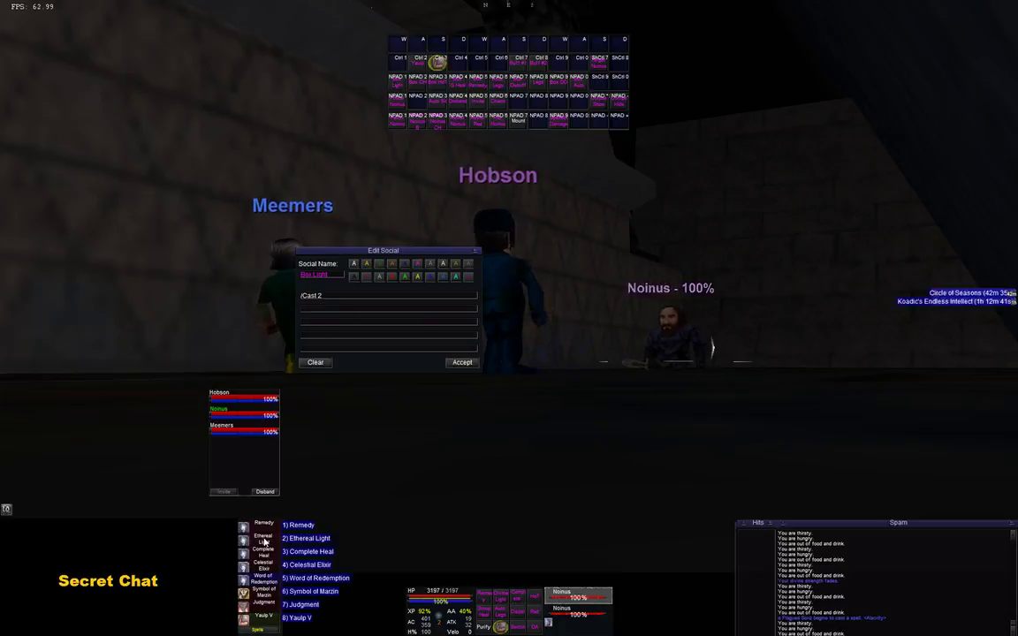
Add a second '/Cast 2' line to the Box Light social and accept it.
{"action": "left_click", "coordinate": [333, 309]}
{"action": "type", "text": "/"}
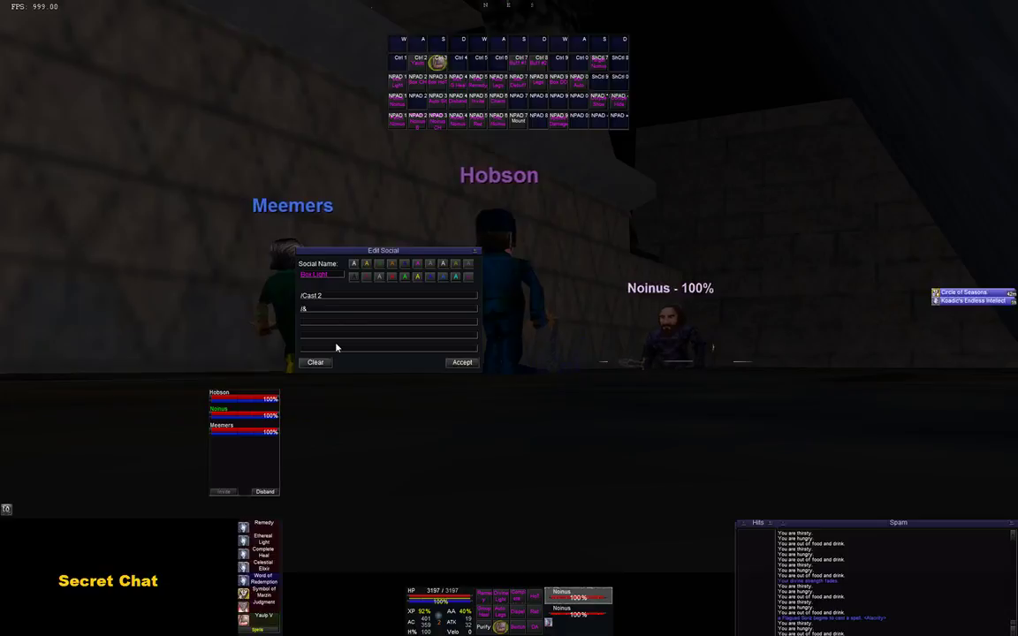
{"action": "type", "text": "Cast 2"}
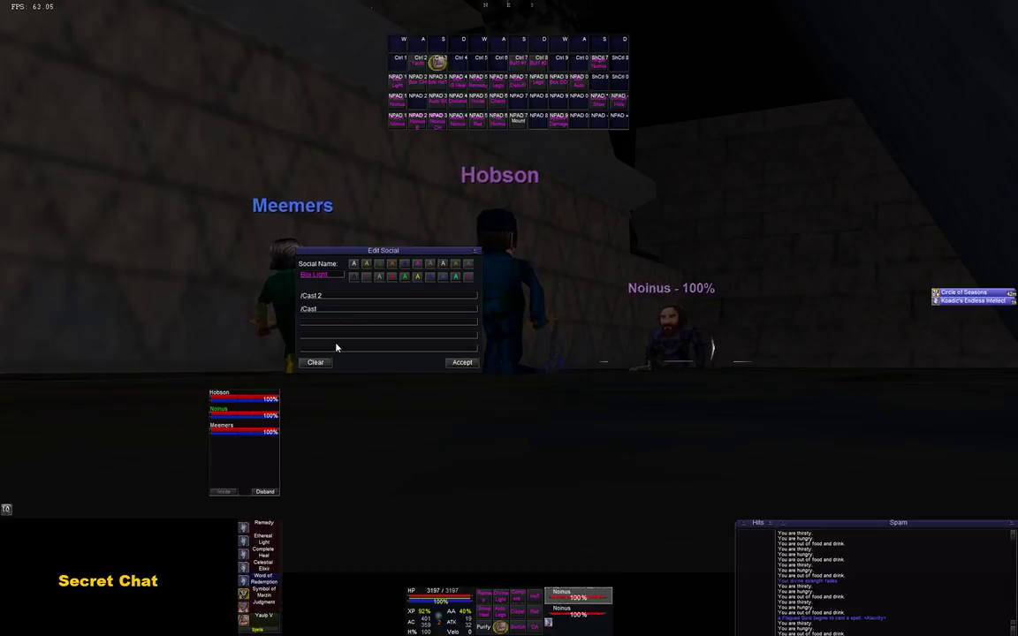
{"action": "left_click", "coordinate": [461, 362]}
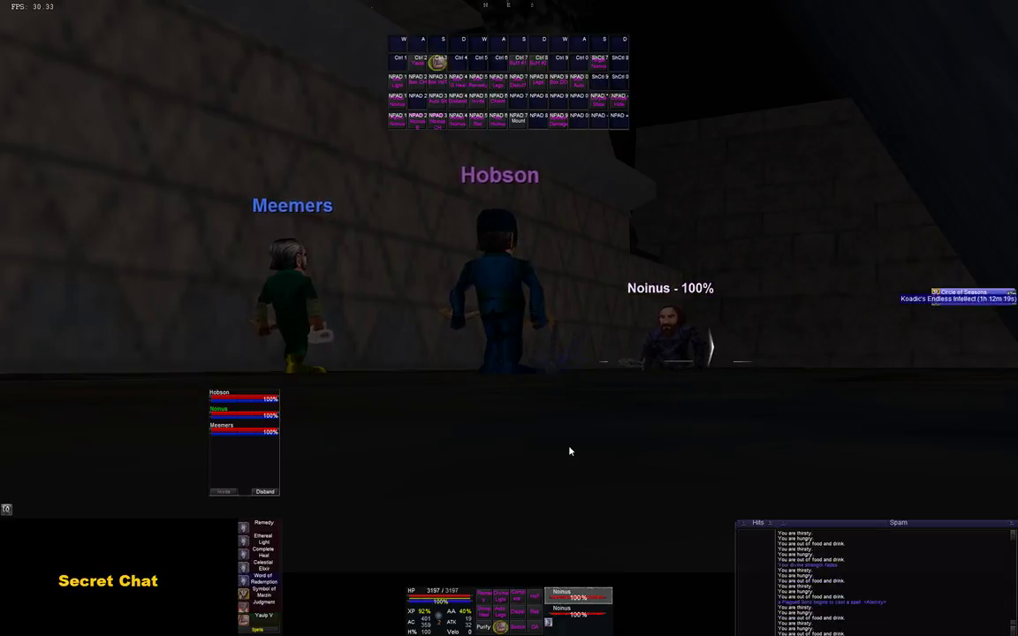
Switch to Noinus's client and open the NPAD 4 DD social holding /Cast 4.
{"action": "key", "text": "alt+Tab"}
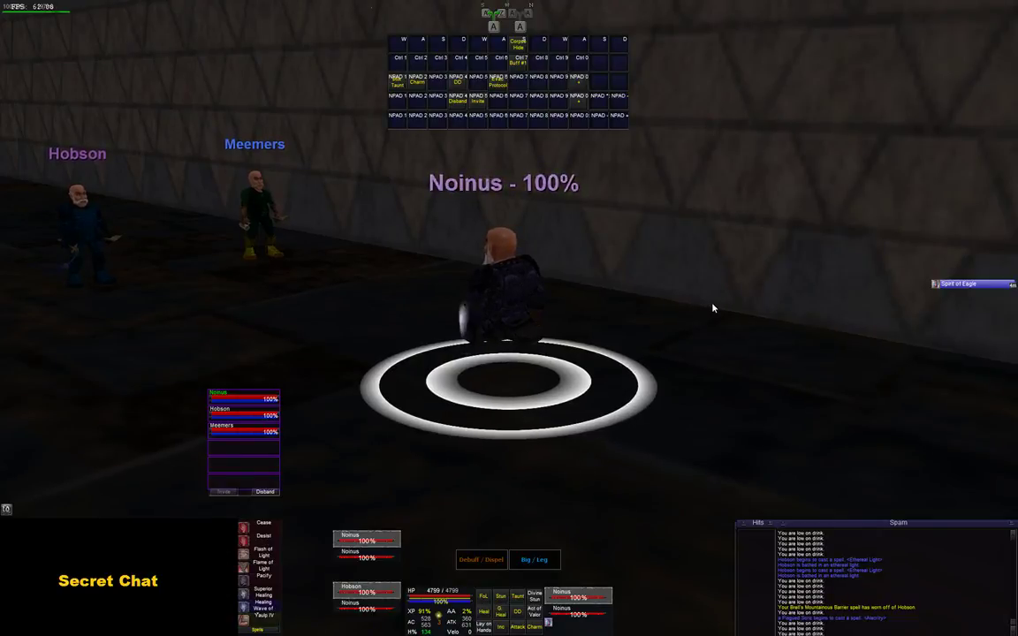
{"action": "right_click", "coordinate": [461, 85]}
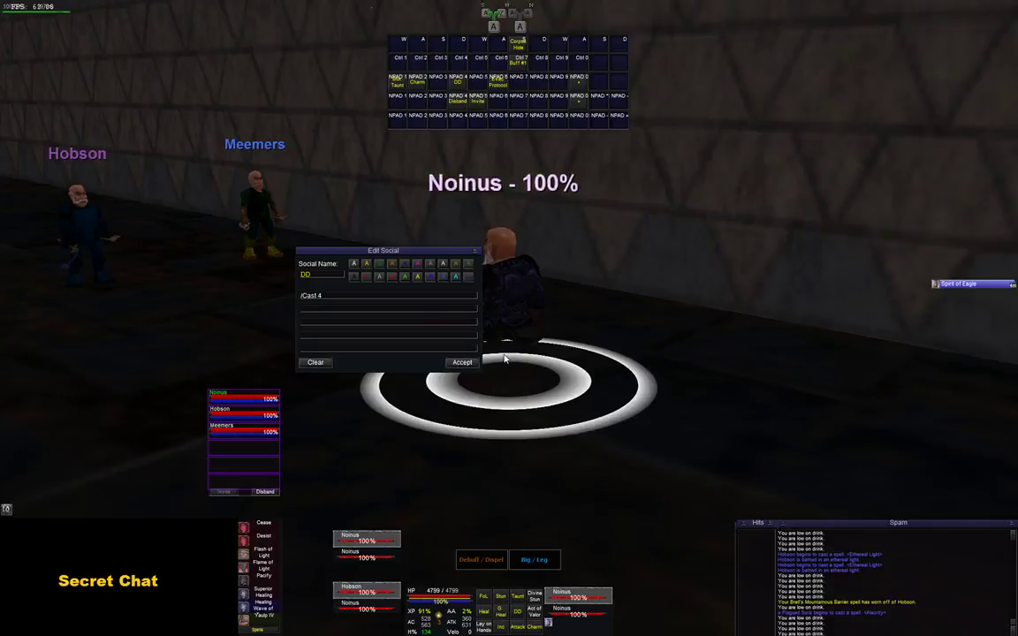
Bring Hobson's EverQuest client back to the front.
{"action": "key", "text": "alt+Tab"}
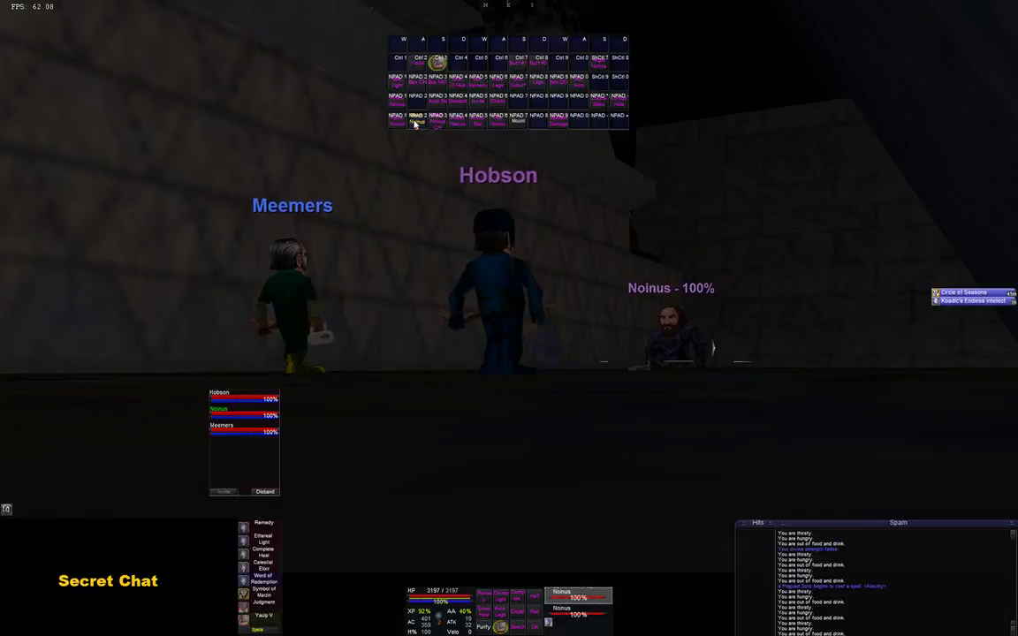
Review the Patch Noinus social, then trigger it with Ctrl+3 to cast Celestial Elixir on Noinus.
{"action": "right_click", "coordinate": [408, 124]}
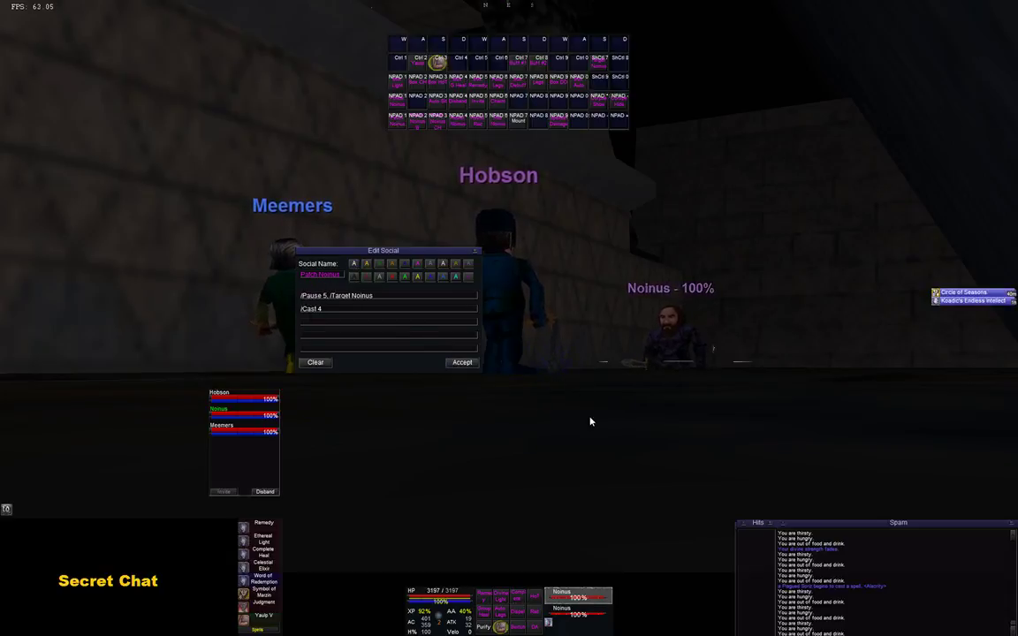
{"action": "key", "text": "Escape"}
{"action": "key", "text": "Escape"}
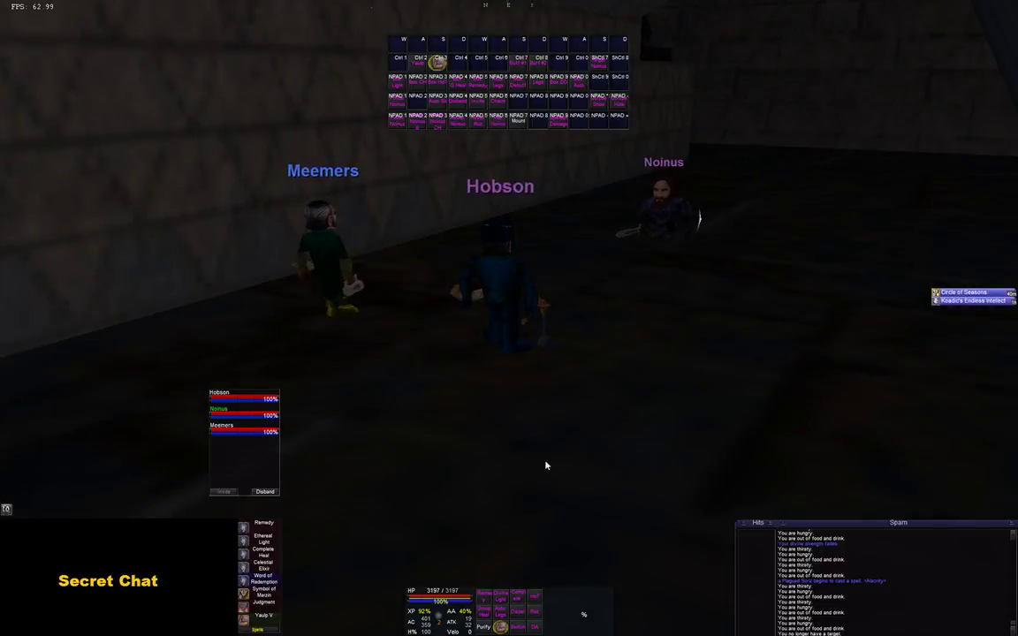
{"action": "key", "text": "ctrl+3"}
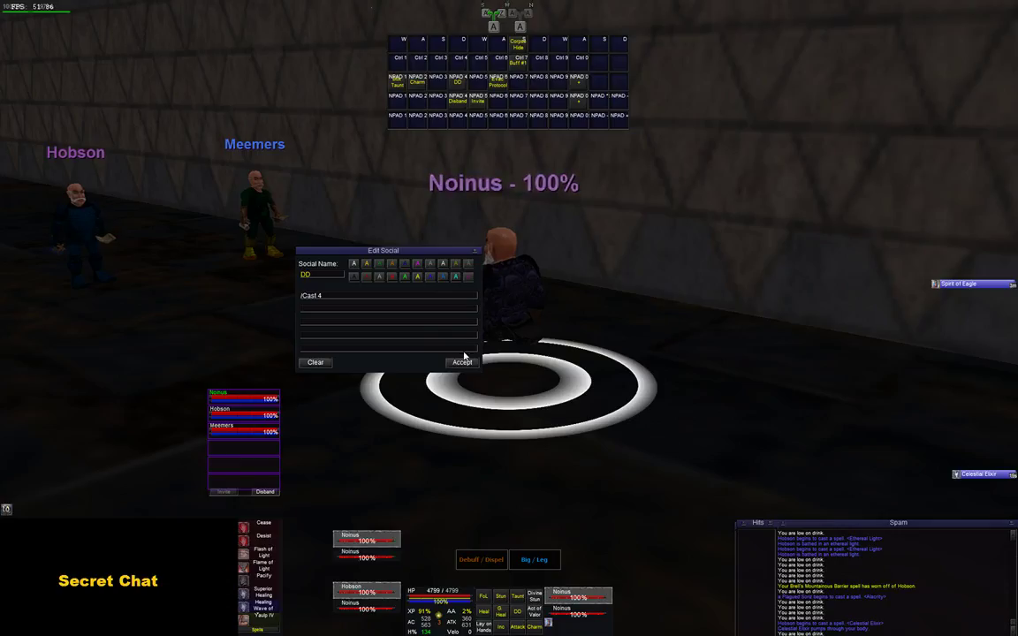
Accept the DD social, hide the hotkey grid overlay, and reload Grilled Double Cheese via the radial menu.
{"action": "left_click", "coordinate": [462, 361]}
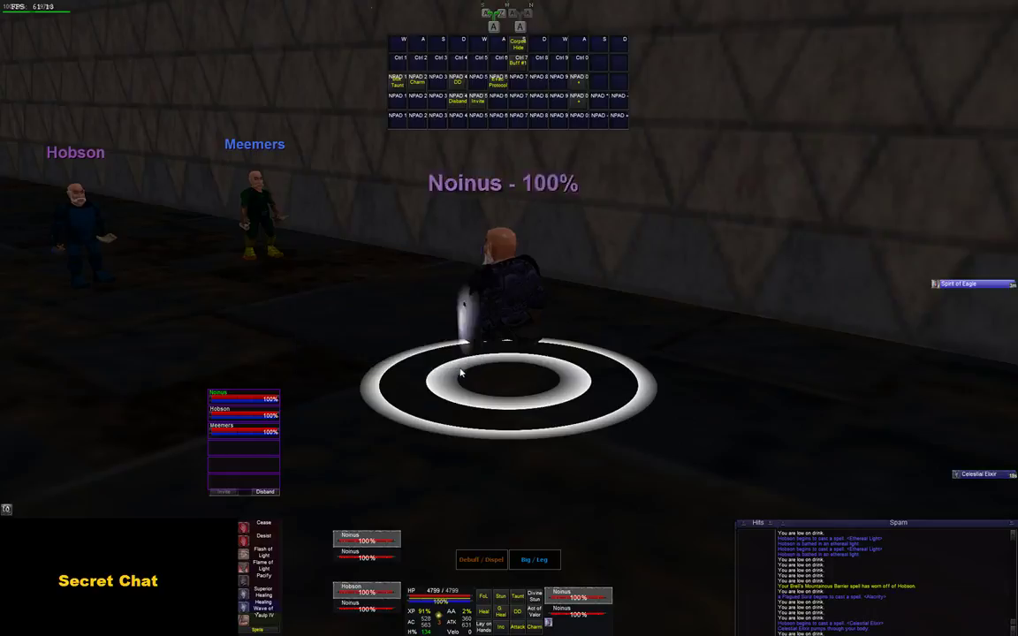
{"action": "left_click", "coordinate": [563, 279]}
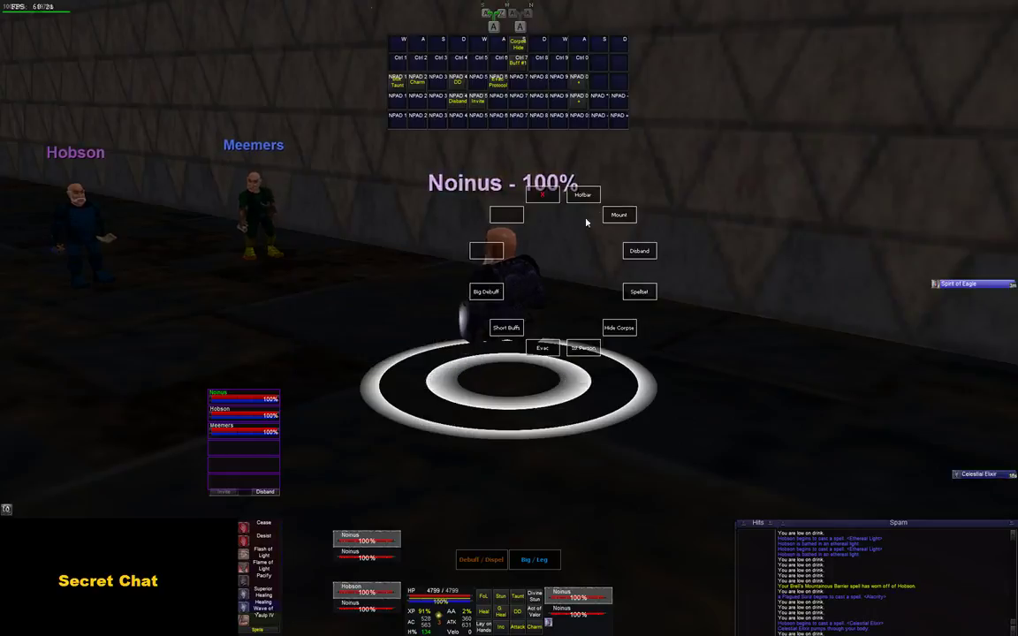
{"action": "left_click", "coordinate": [582, 191]}
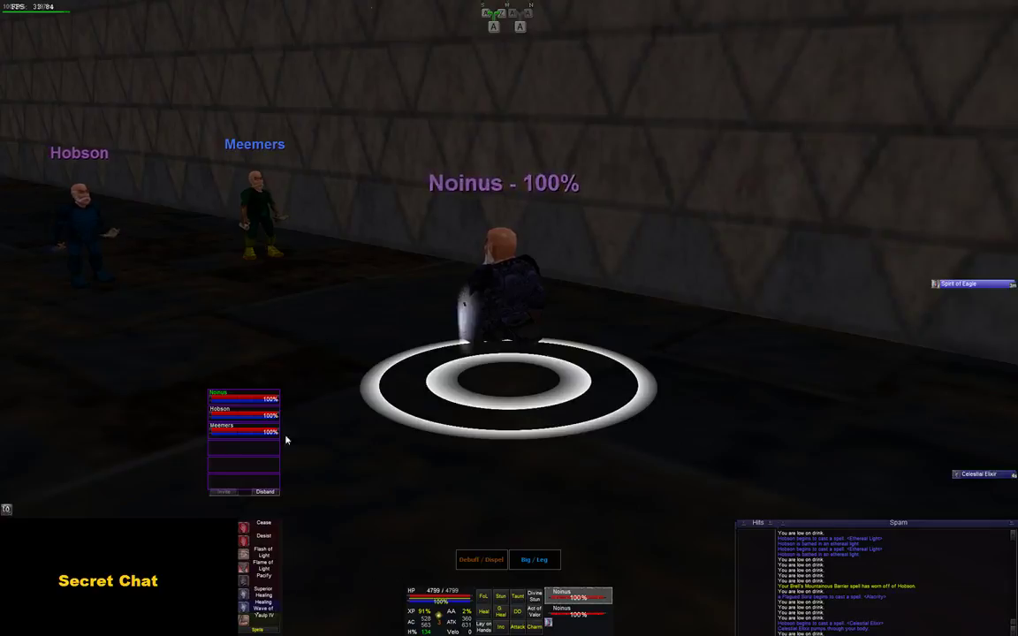
{"action": "middle_click", "coordinate": [387, 395]}
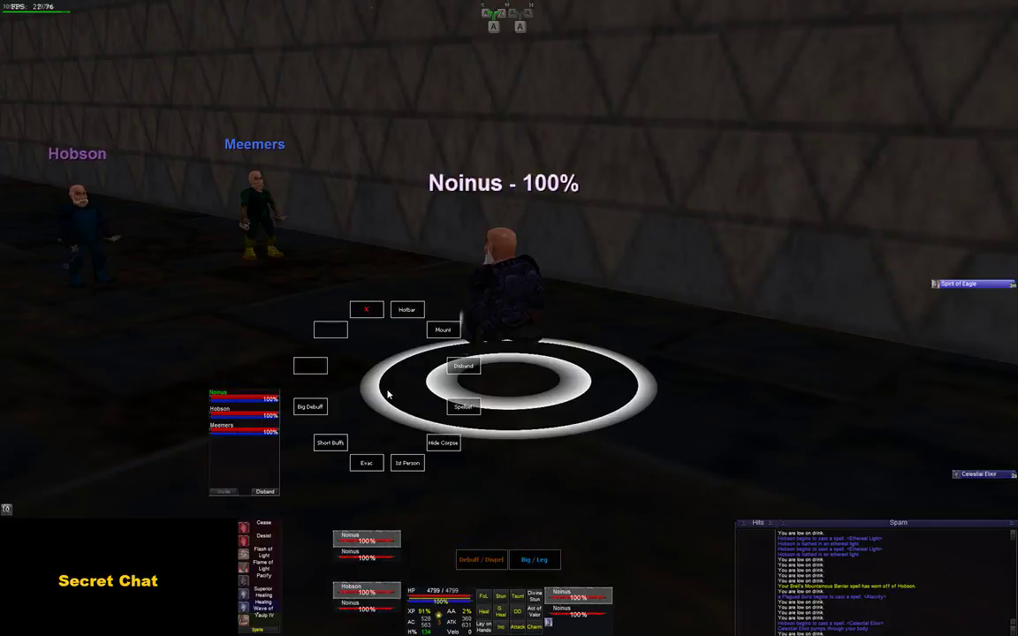
{"action": "left_click", "coordinate": [366, 313]}
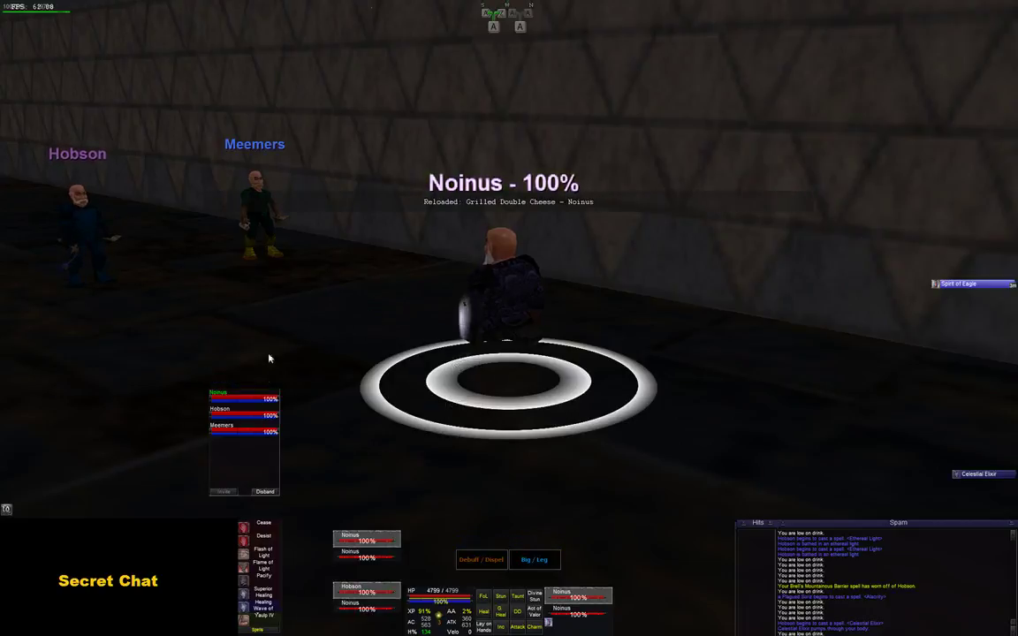